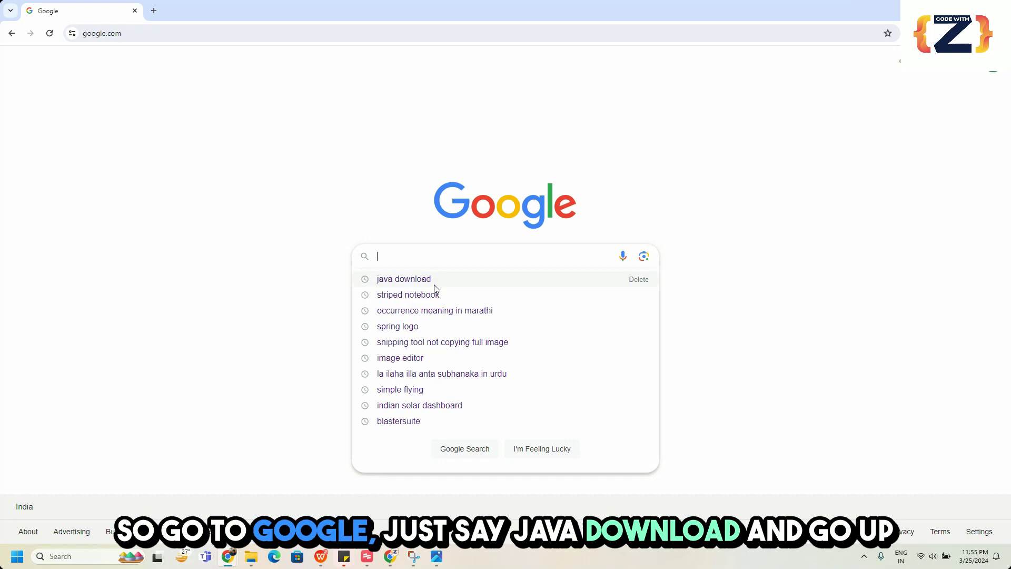
# Search Google for 'java download' and open Oracle's Java Downloads page
pyautogui.click(435, 289)
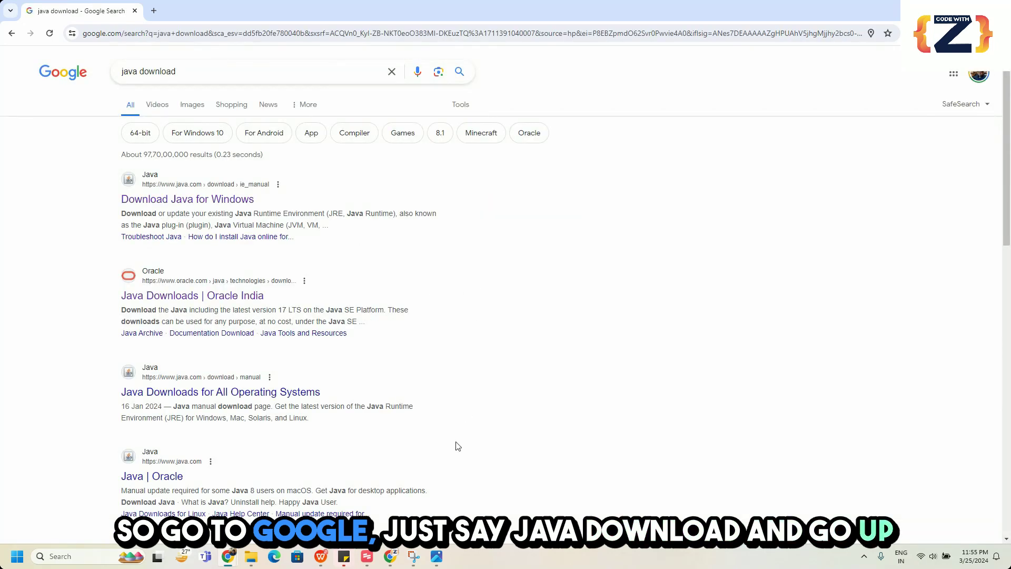
pyautogui.click(170, 297)
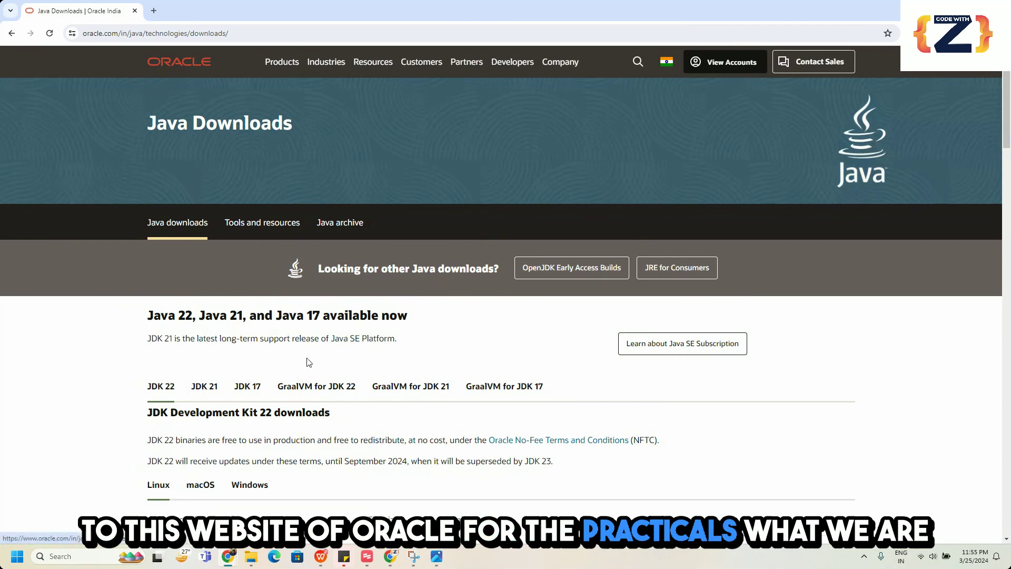
pyautogui.scroll(-8, 361, 361)
pyautogui.scroll(-10, 367, 366)
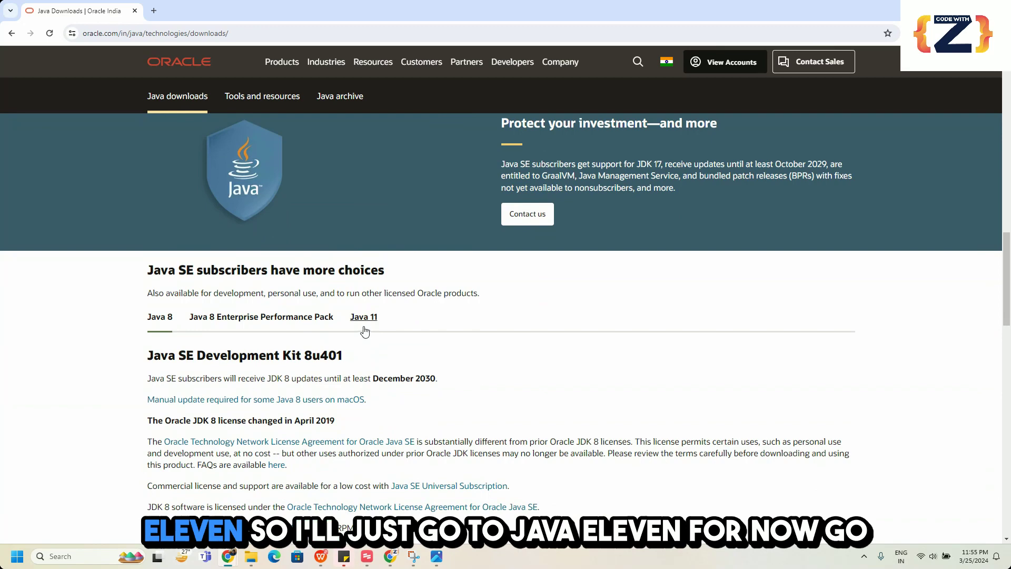
# Choose Java 11 for Windows and request the x64 .exe installer
pyautogui.click(364, 319)
pyautogui.scroll(-3, 364, 325)
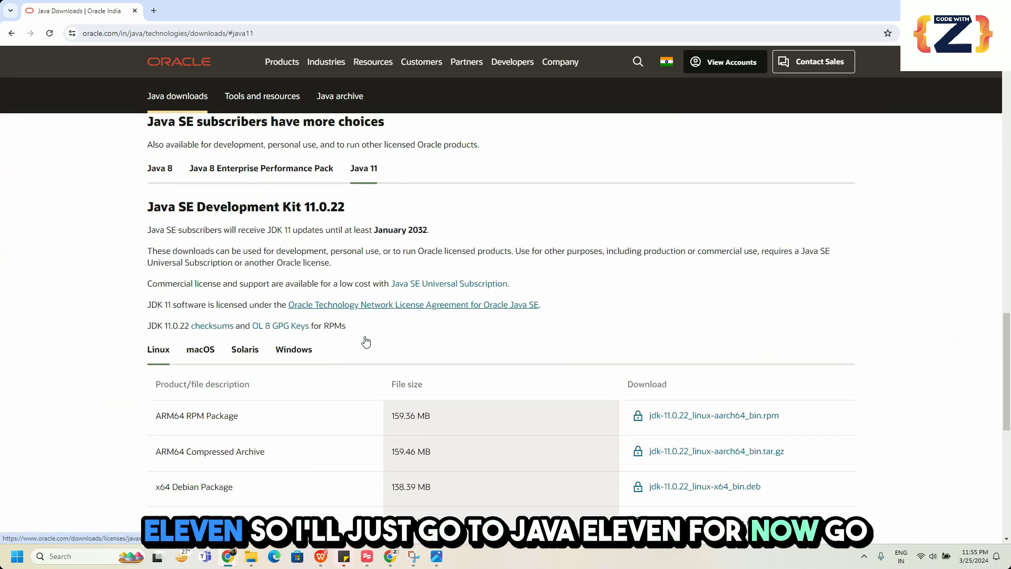
pyautogui.click(295, 342)
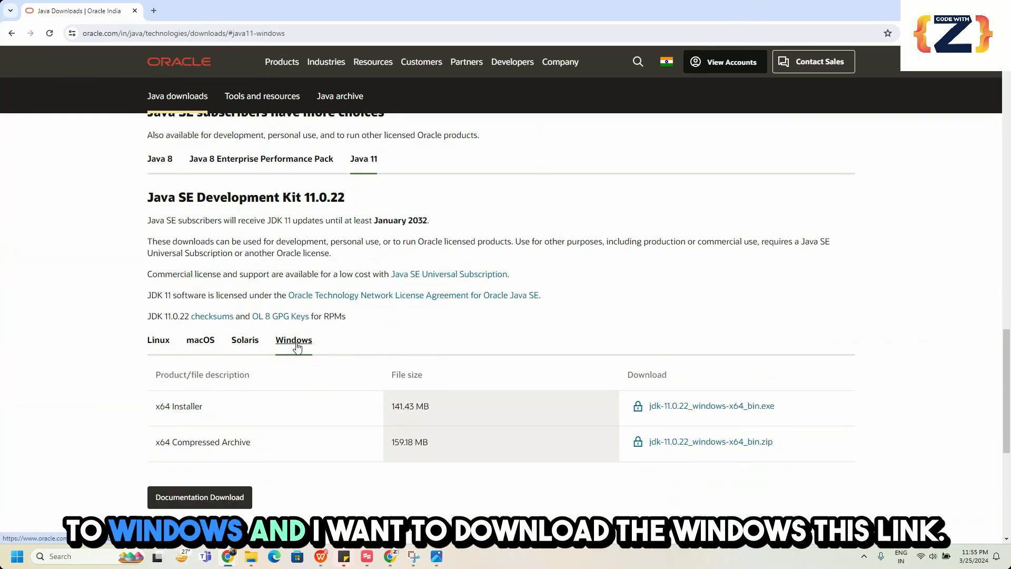
pyautogui.click(735, 407)
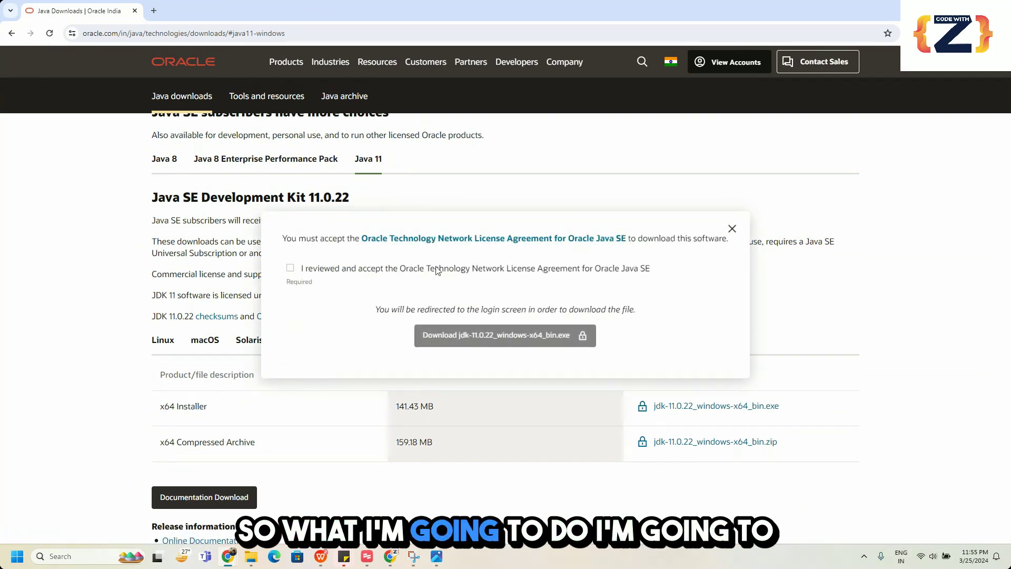
# Accept the Oracle license and sign in to download jdk-11.0.22_windows-x64_bin.exe
pyautogui.click(291, 268)
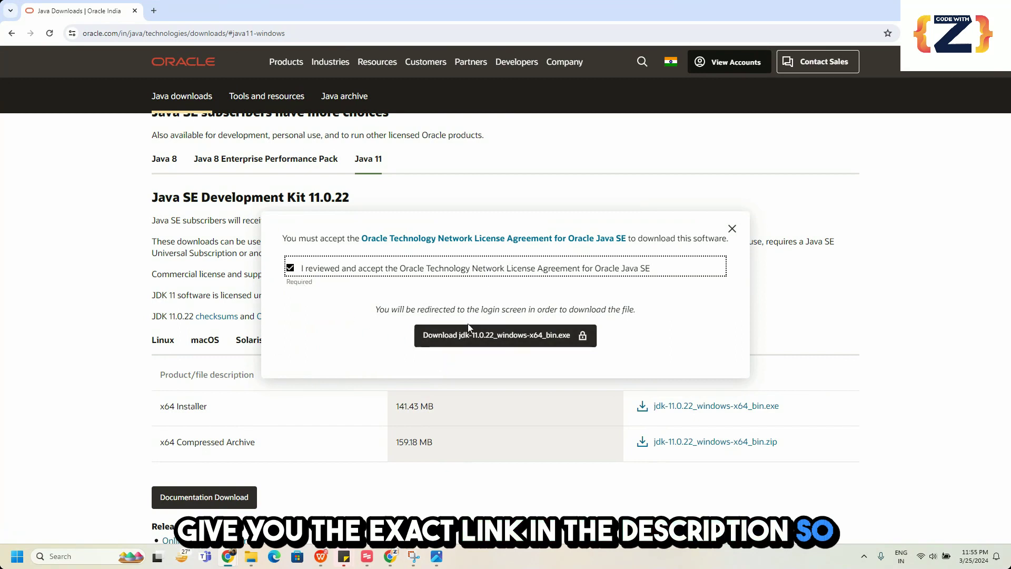
pyautogui.click(484, 337)
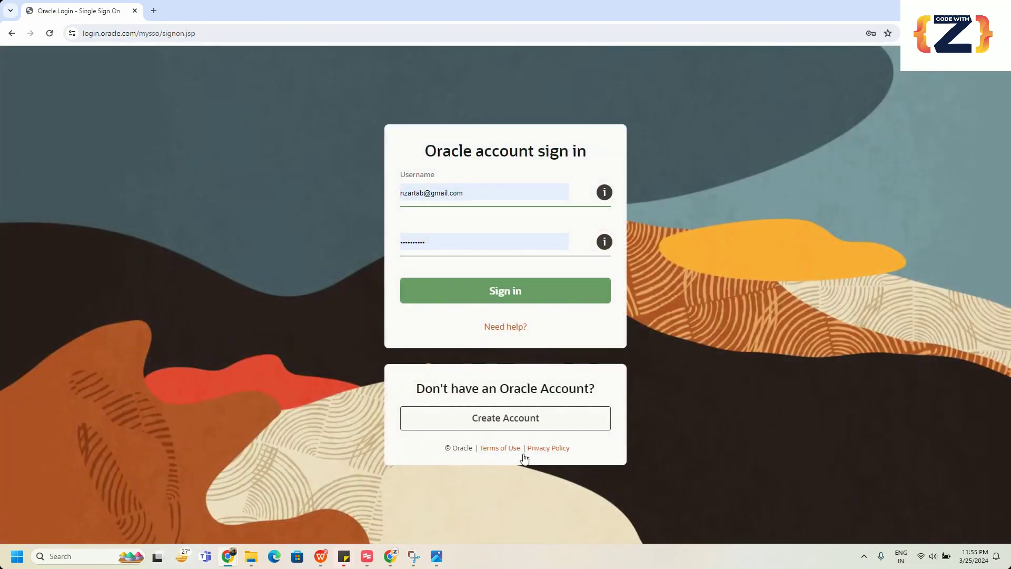
pyautogui.click(533, 295)
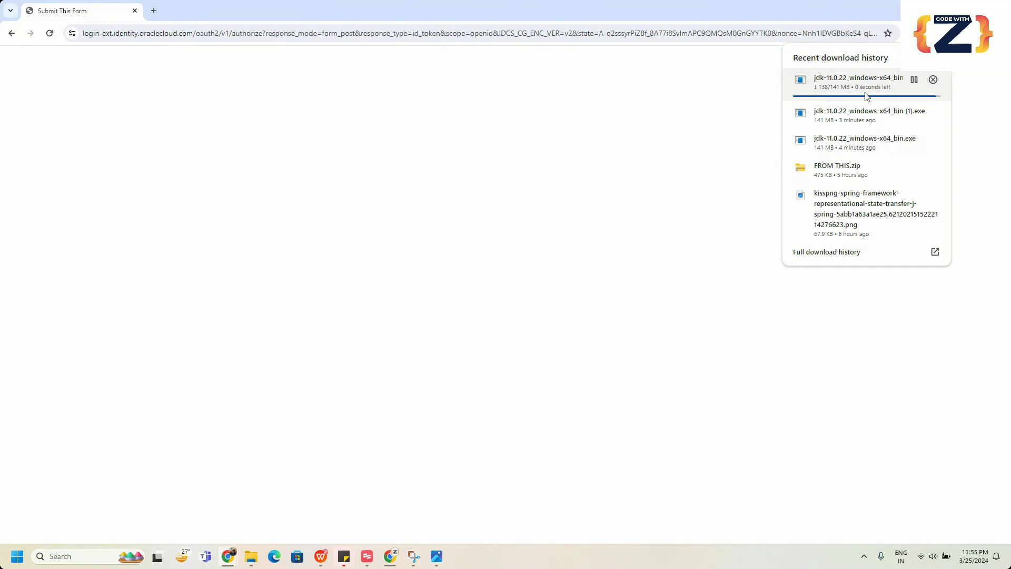
# Run the downloaded installer and install JDK 11.0.22 to the default destination folder
pyautogui.click(835, 79)
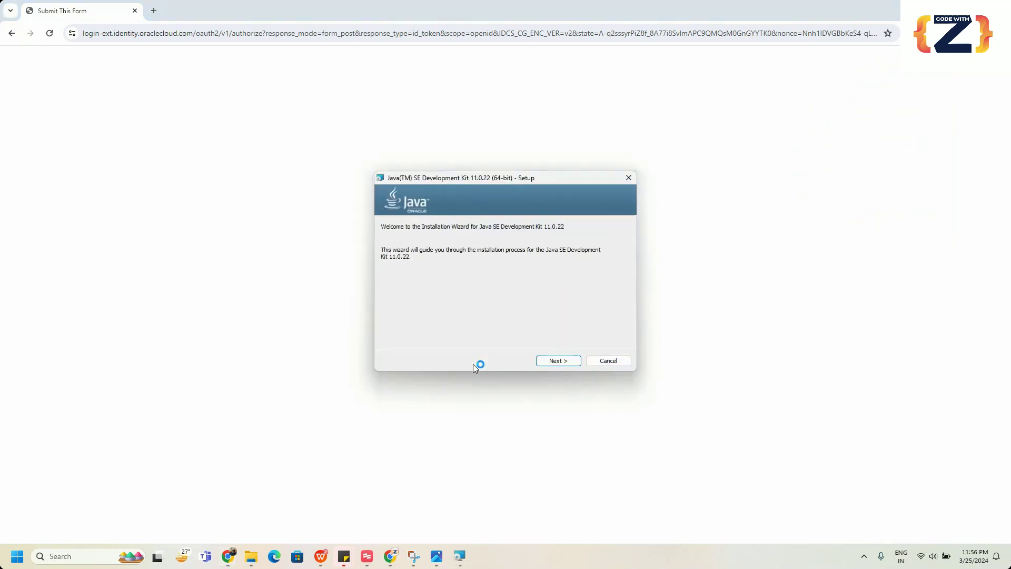
pyautogui.click(557, 362)
pyautogui.click(549, 361)
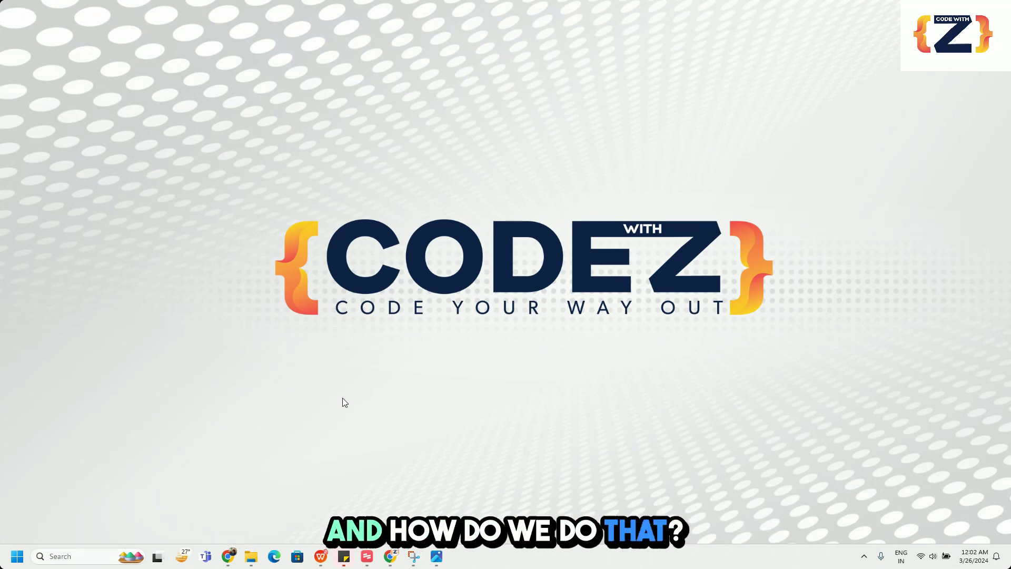
# In File Explorer, navigate to C:\Program Files\Java\jdk-11\bin
pyautogui.moveTo(255, 561)
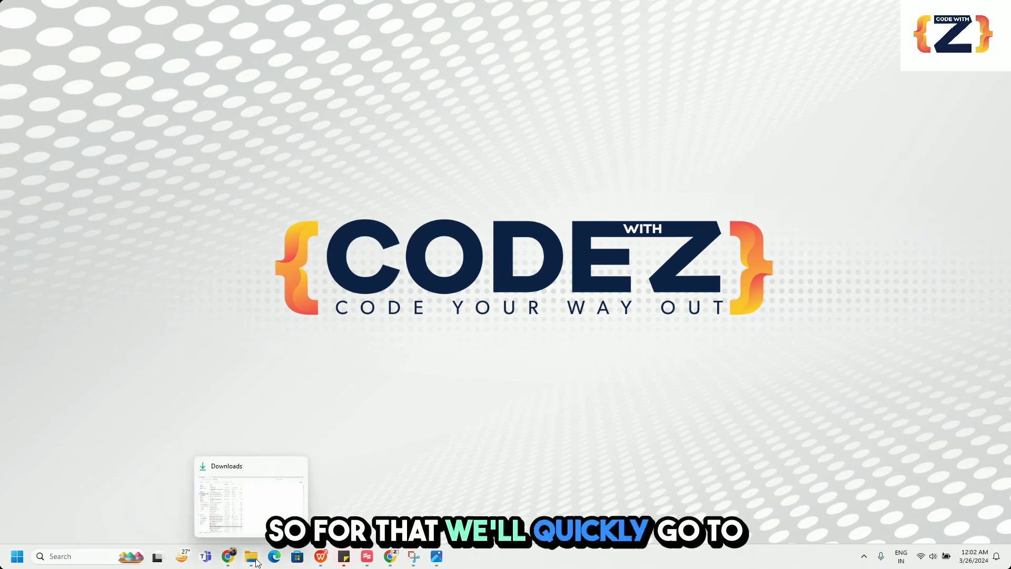
pyautogui.click(255, 562)
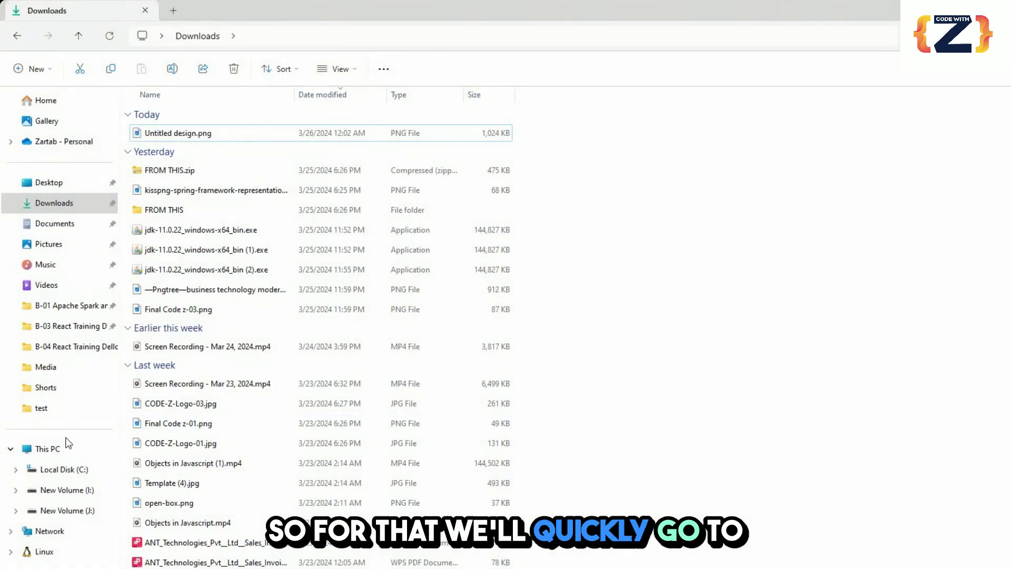
pyautogui.click(58, 449)
pyautogui.doubleClick(180, 115)
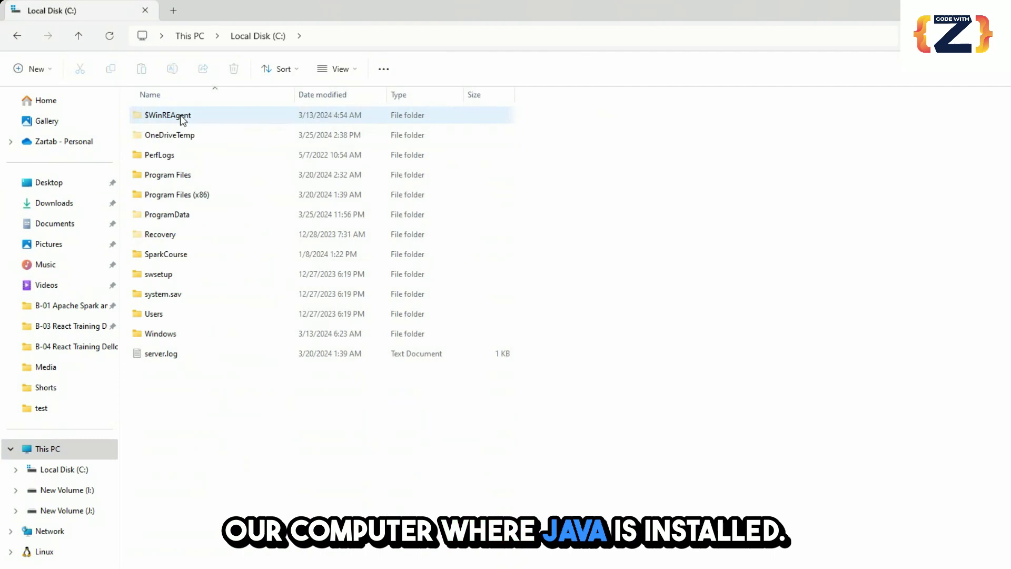
pyautogui.doubleClick(182, 175)
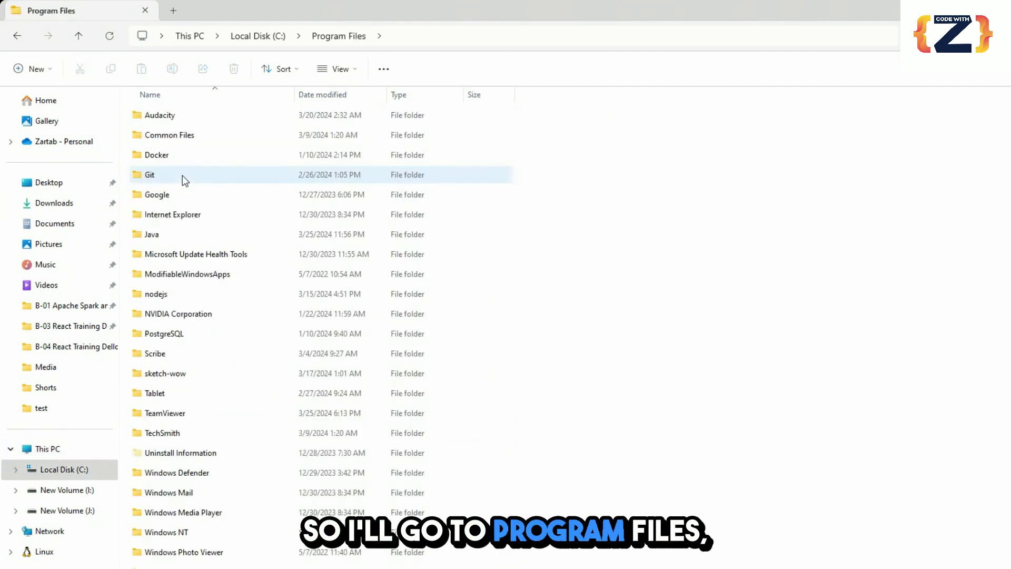
pyautogui.doubleClick(168, 234)
pyautogui.doubleClick(161, 115)
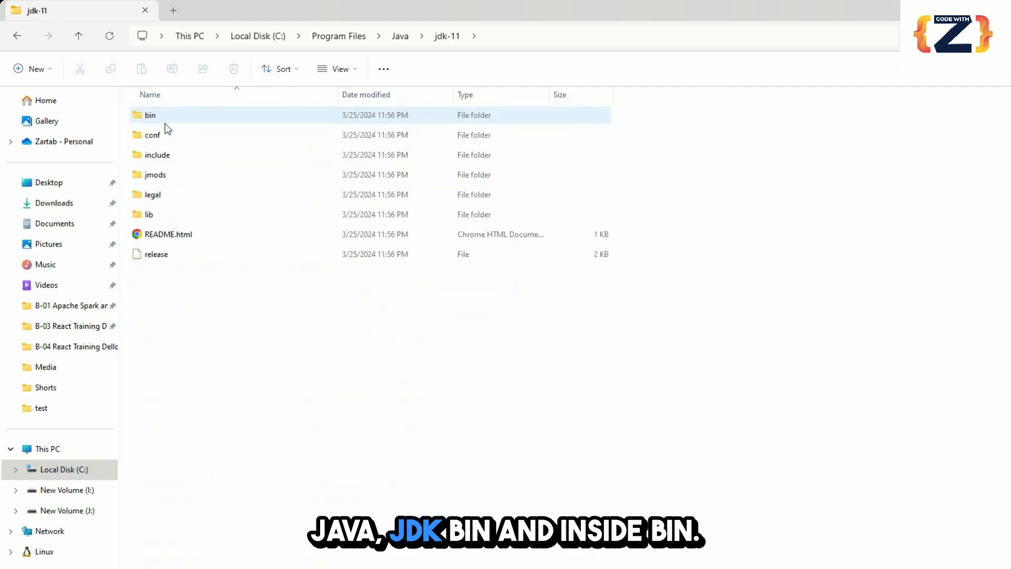
pyautogui.doubleClick(174, 121)
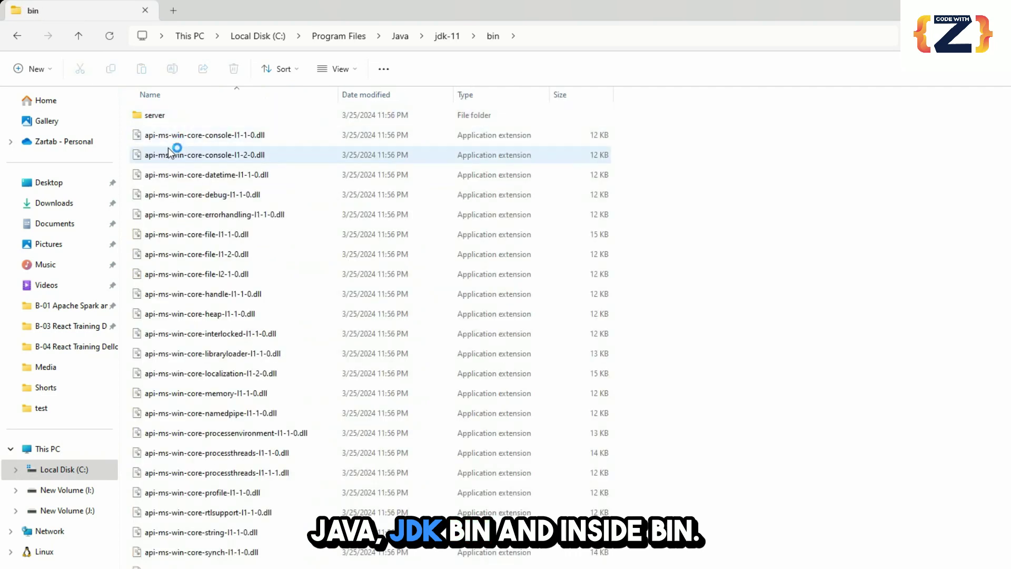
# Copy the path C:\Program Files\Java\jdk-11\bin from the address bar
pyautogui.click(596, 31)
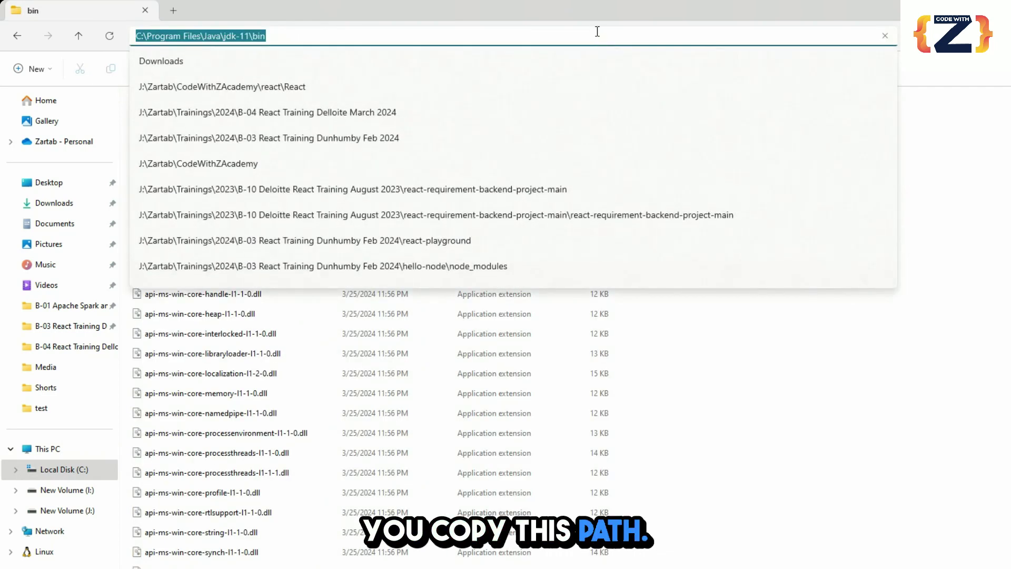
pyautogui.rightClick(598, 31)
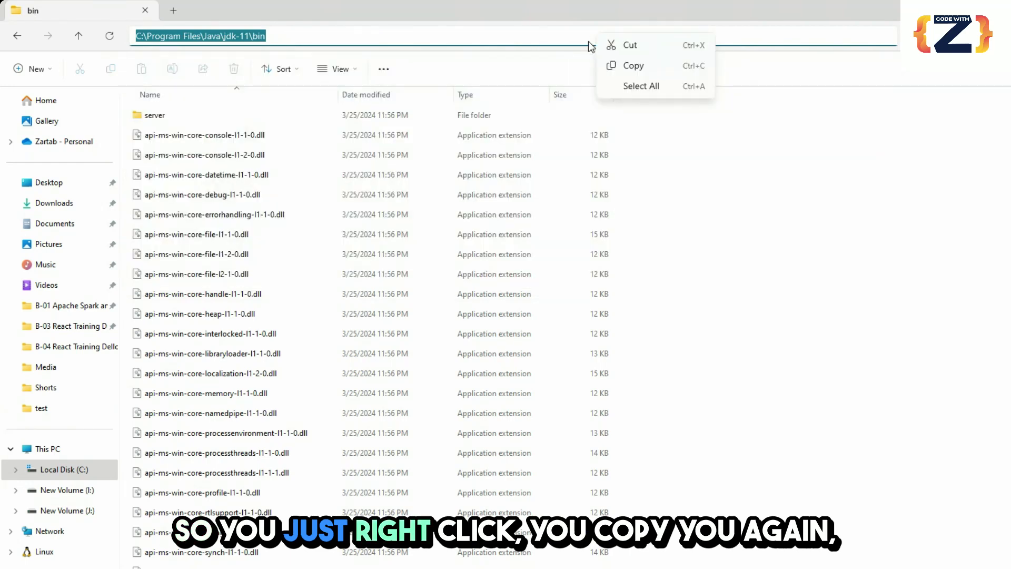
pyautogui.click(632, 66)
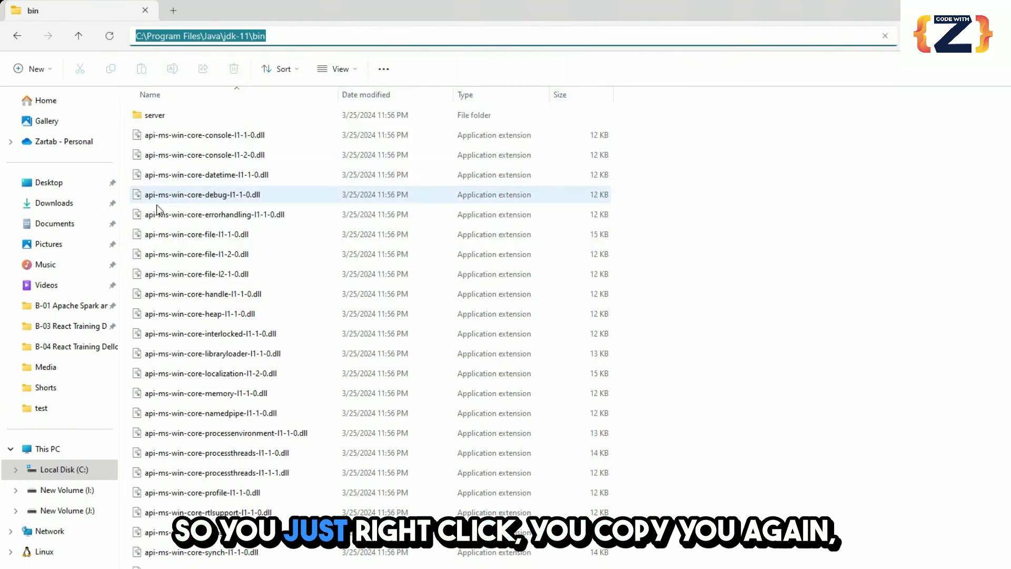
# Open Environment Variables via This PC Properties and Advanced system settings
pyautogui.rightClick(57, 452)
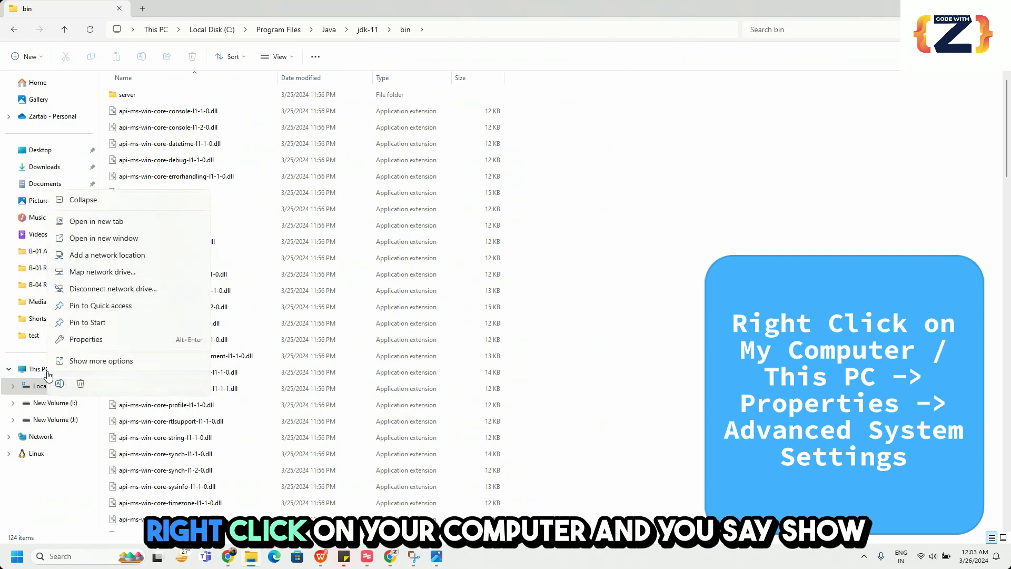
pyautogui.click(83, 362)
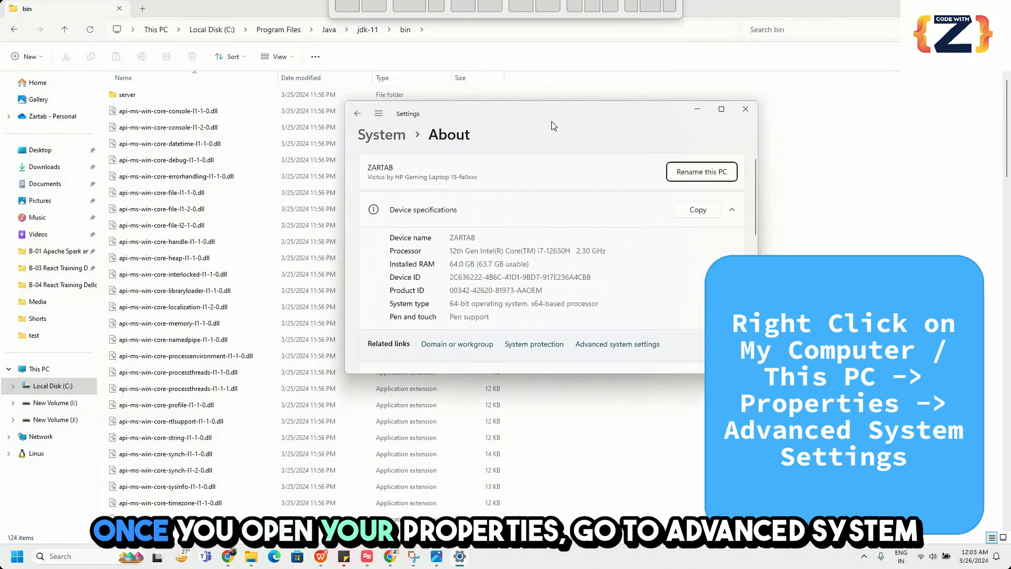
pyautogui.click(612, 345)
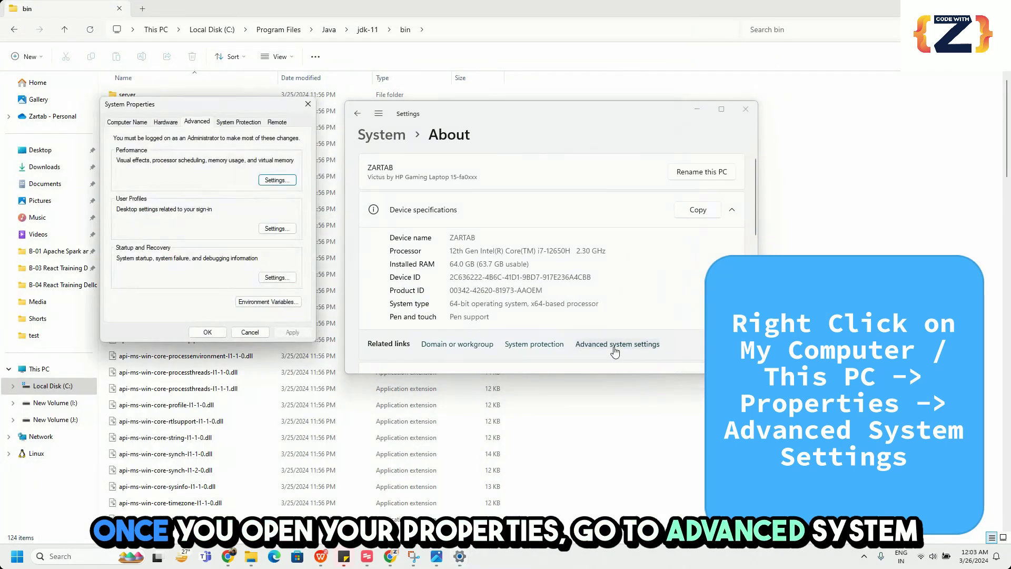
pyautogui.click(286, 304)
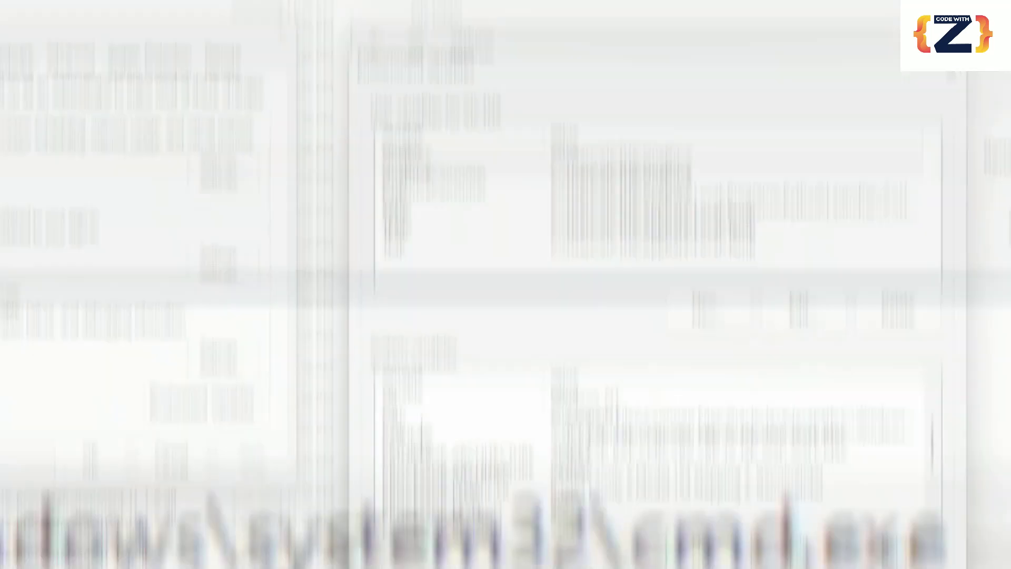
# Add C:\Program Files\Java\jdk-11\bin to the system Path and close the dialogs
pyautogui.click(527, 375)
pyautogui.click(692, 459)
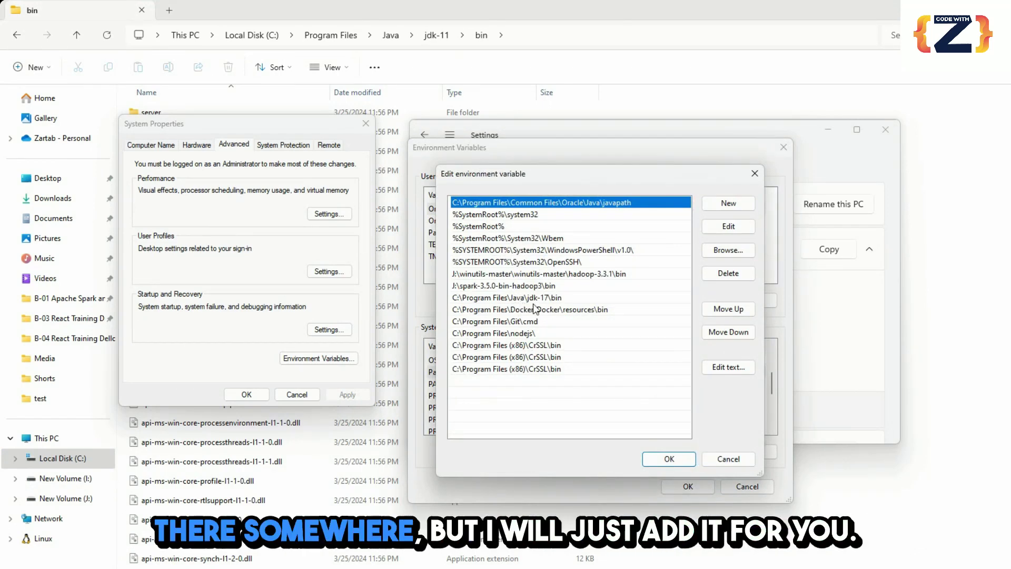
pyautogui.click(740, 203)
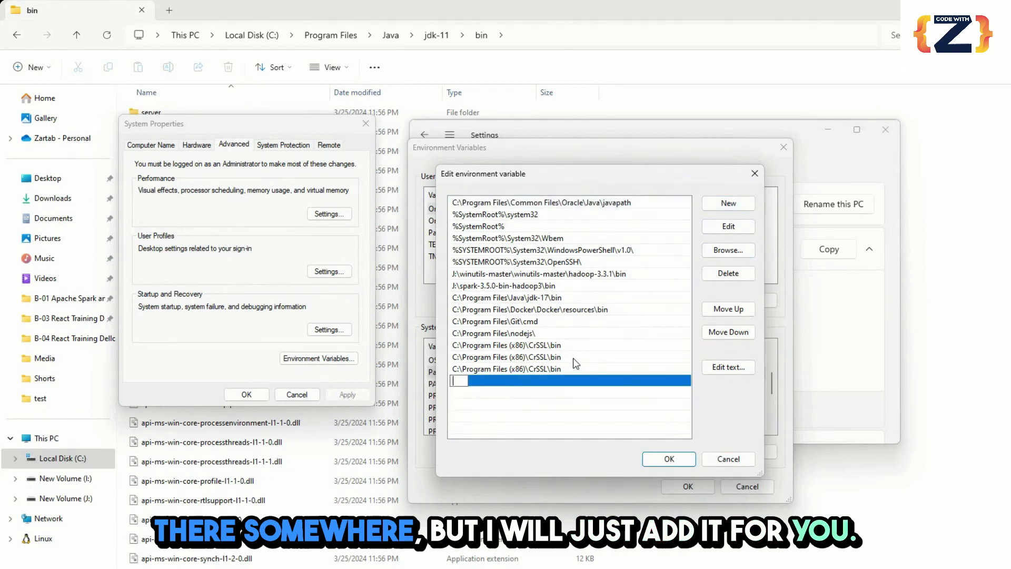
pyautogui.hotkey('ctrl', 'v')
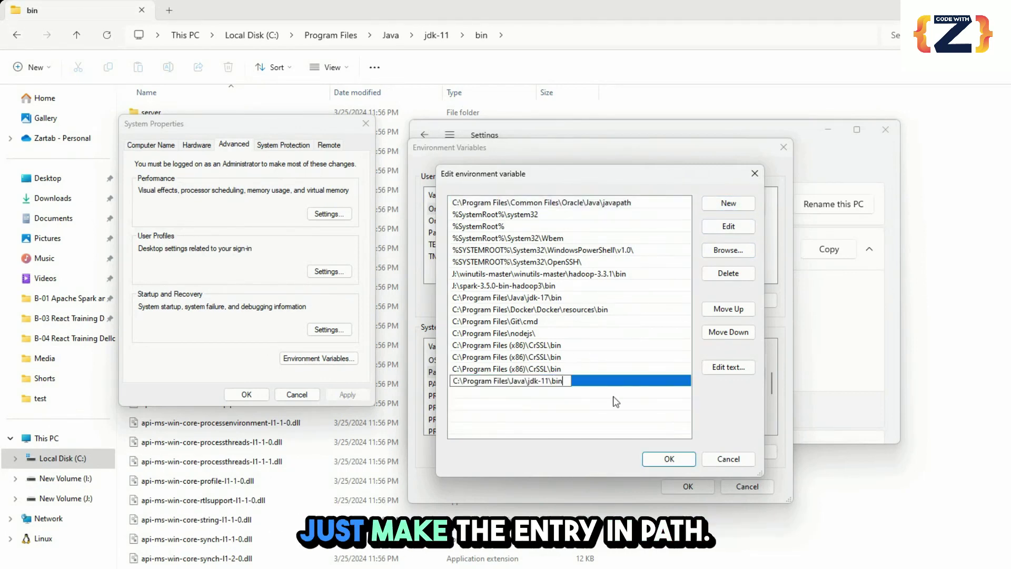
pyautogui.click(684, 457)
pyautogui.click(679, 487)
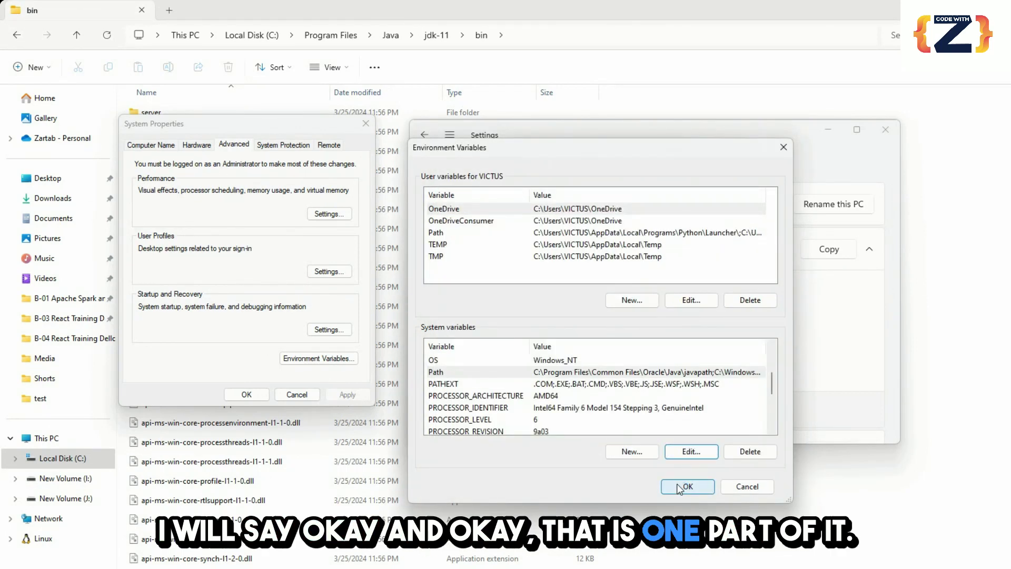
pyautogui.click(679, 487)
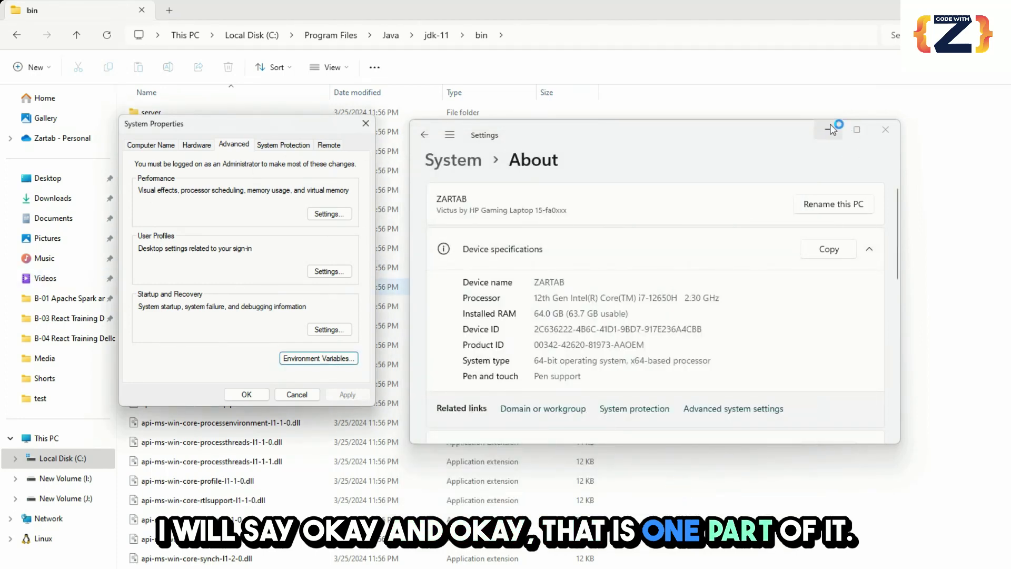
pyautogui.click(898, 136)
# Close System Properties and launch Command Prompt from Windows search
pyautogui.click(366, 123)
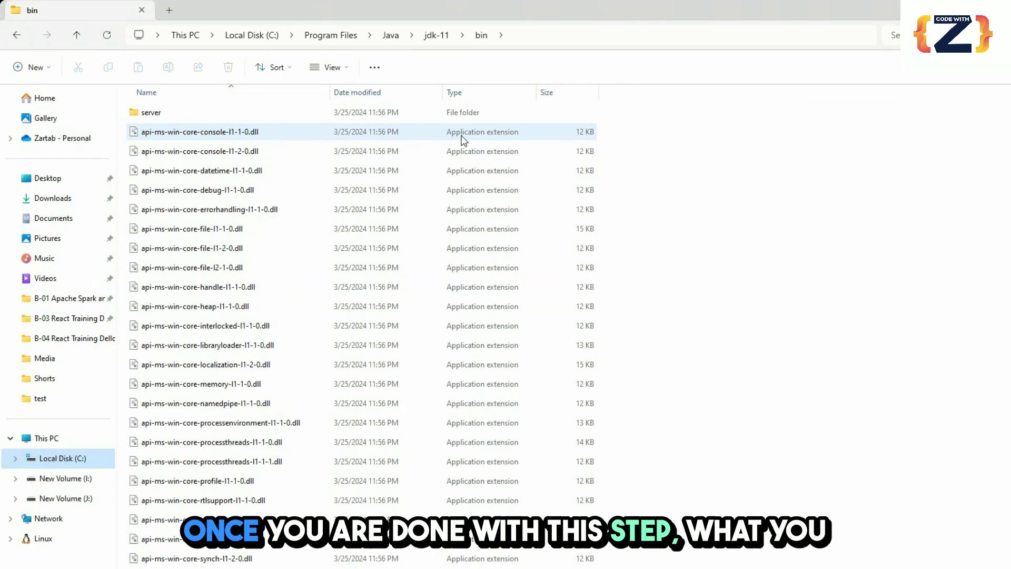
pyautogui.press('super')
pyautogui.write('cmd')
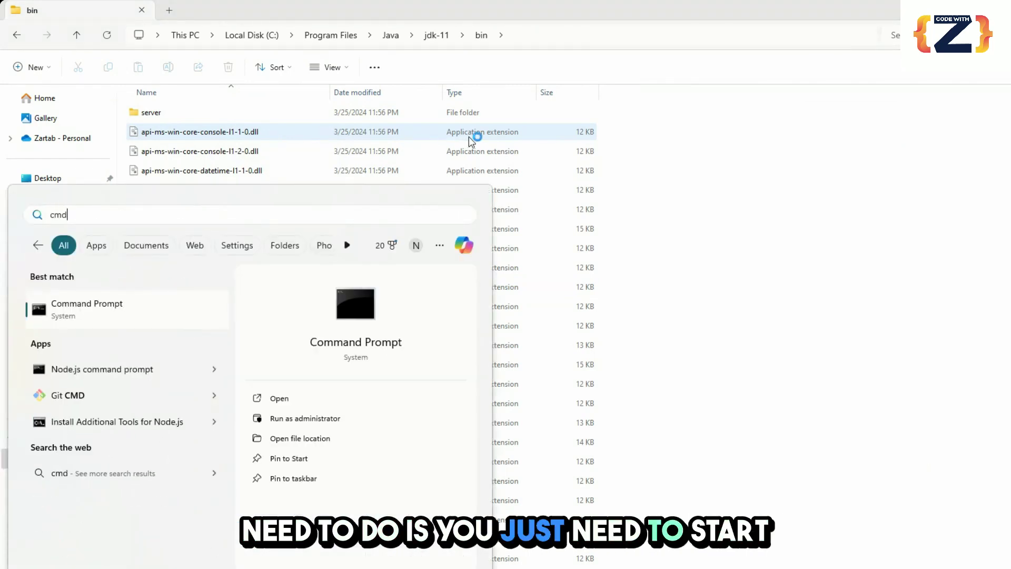
pyautogui.press('Return')
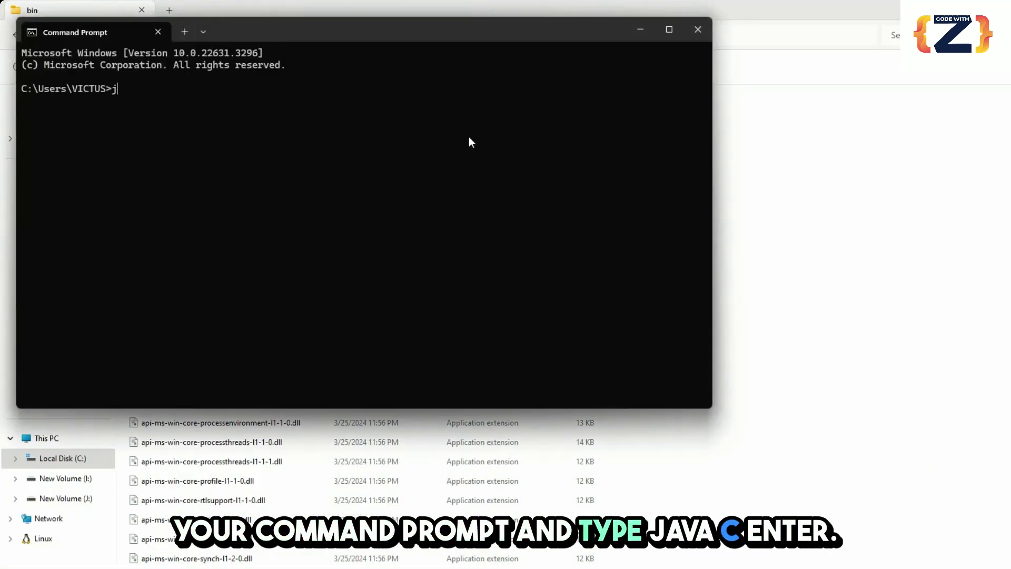
# Run javac and scroll through its printed usage options
pyautogui.write('javac')
pyautogui.press('Return')
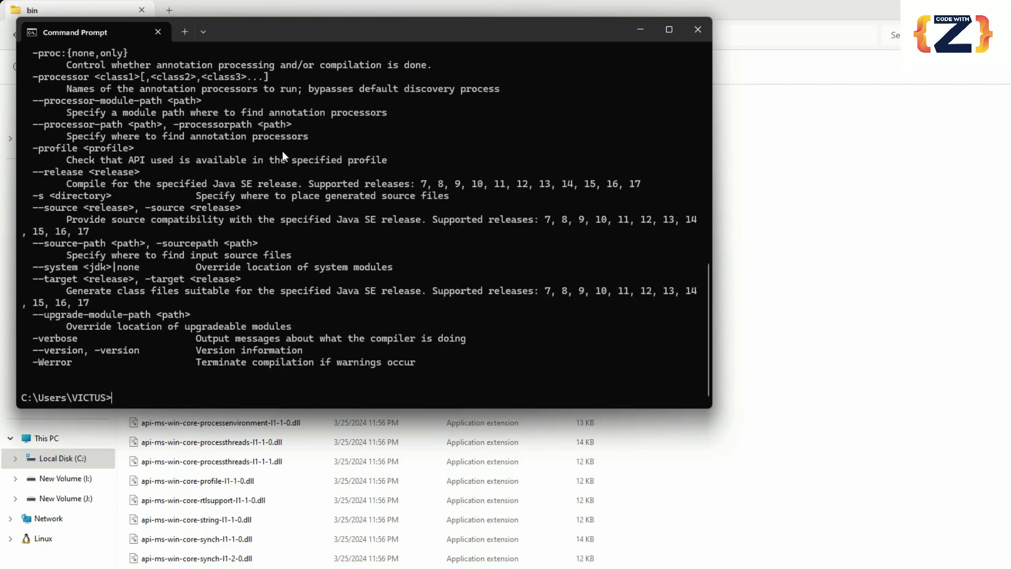
pyautogui.scroll(3, 279, 267)
pyautogui.scroll(12, 278, 268)
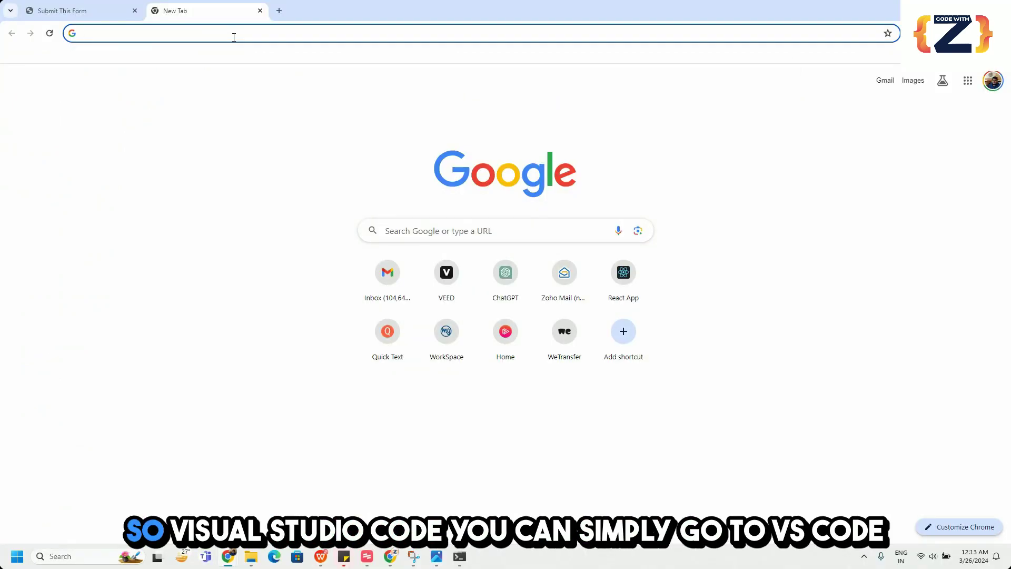
# Search 'vscode download' and download the Windows VS Code installer
pyautogui.write('vsco')
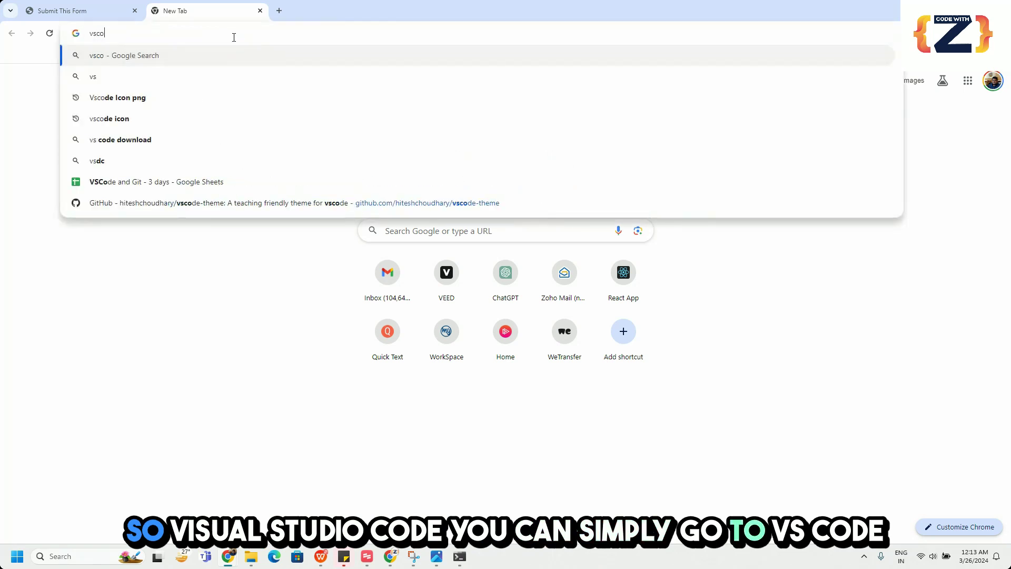
pyautogui.write('de d')
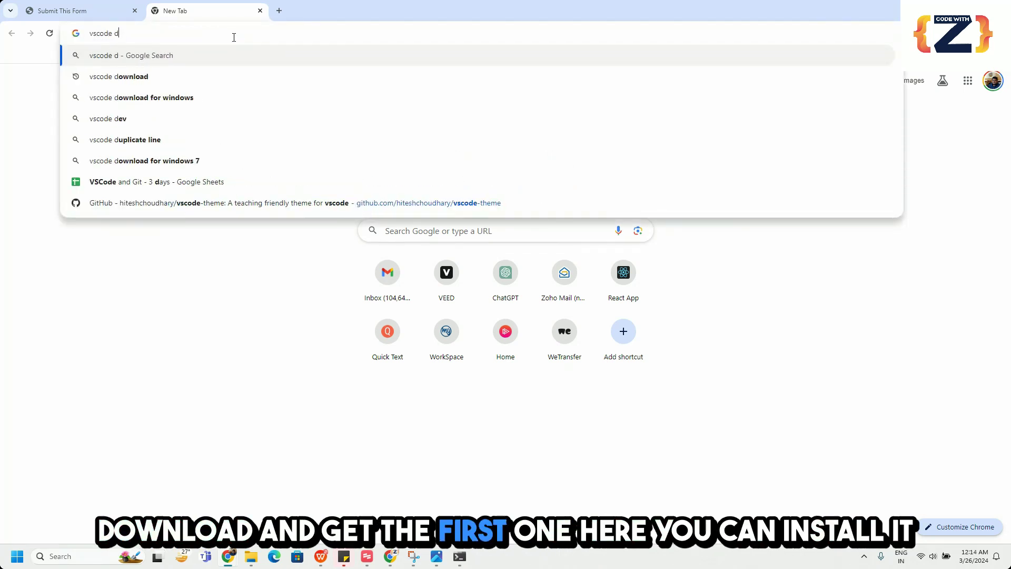
pyautogui.press('Down')
pyautogui.press('Return')
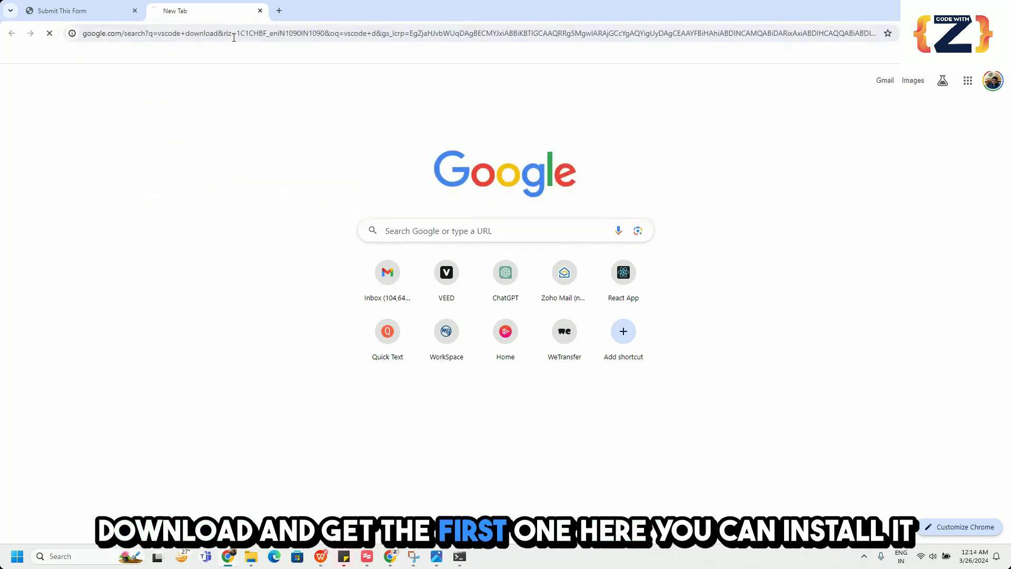
pyautogui.click(280, 200)
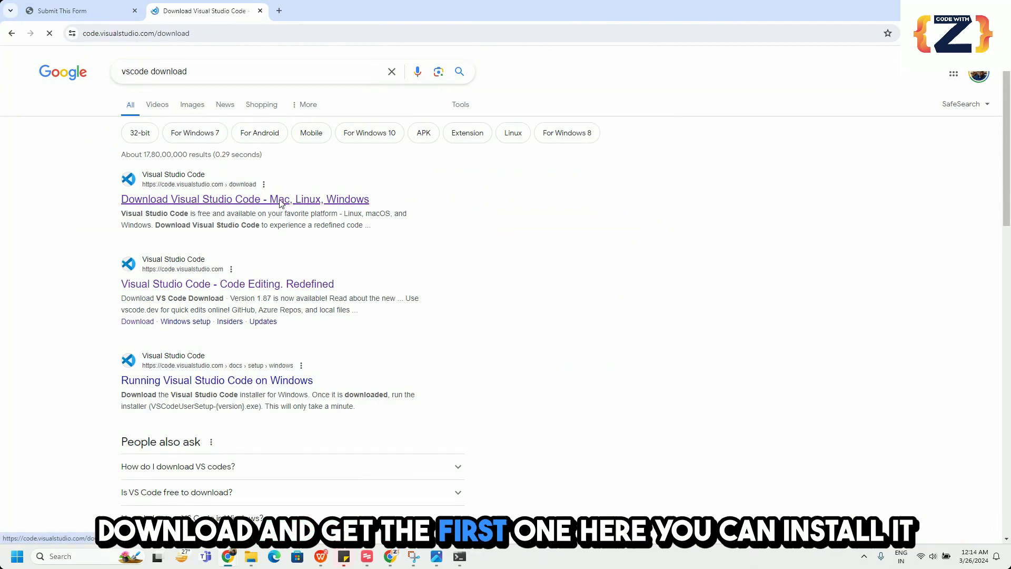
pyautogui.click(337, 305)
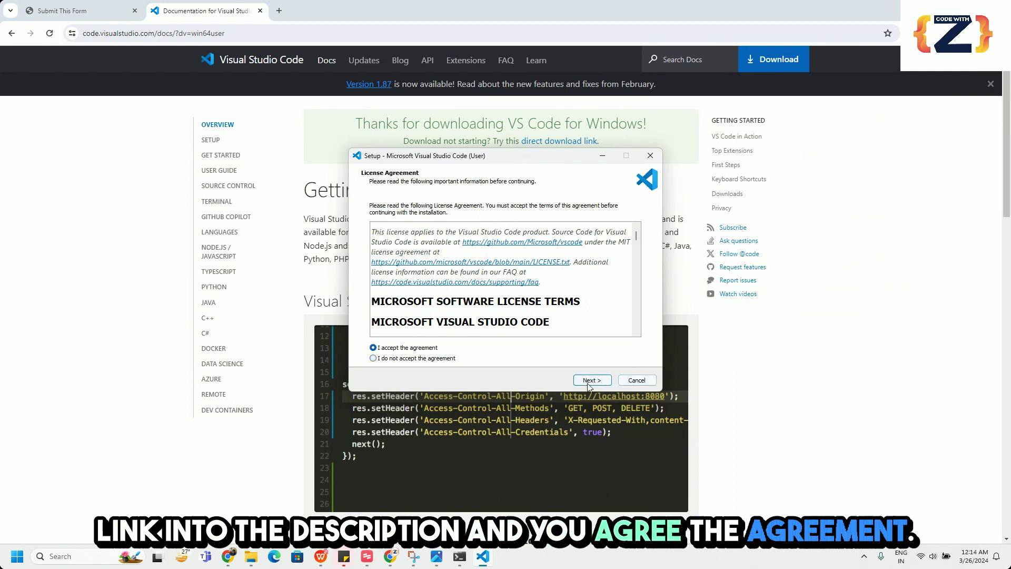
# Accept the licence, keep default tasks, install, and finish VS Code Setup
pyautogui.click(591, 380)
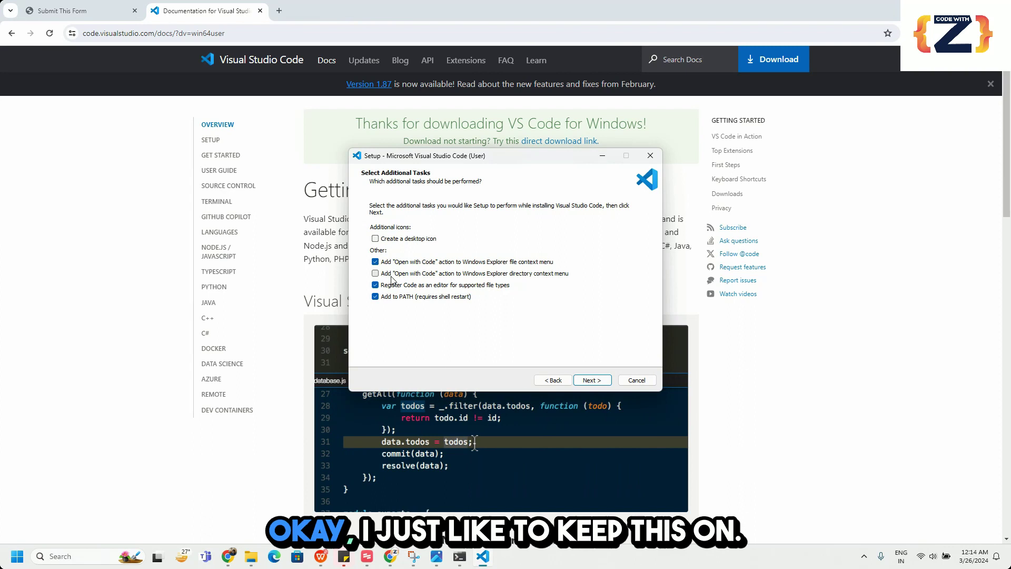
pyautogui.click(582, 382)
pyautogui.click(591, 382)
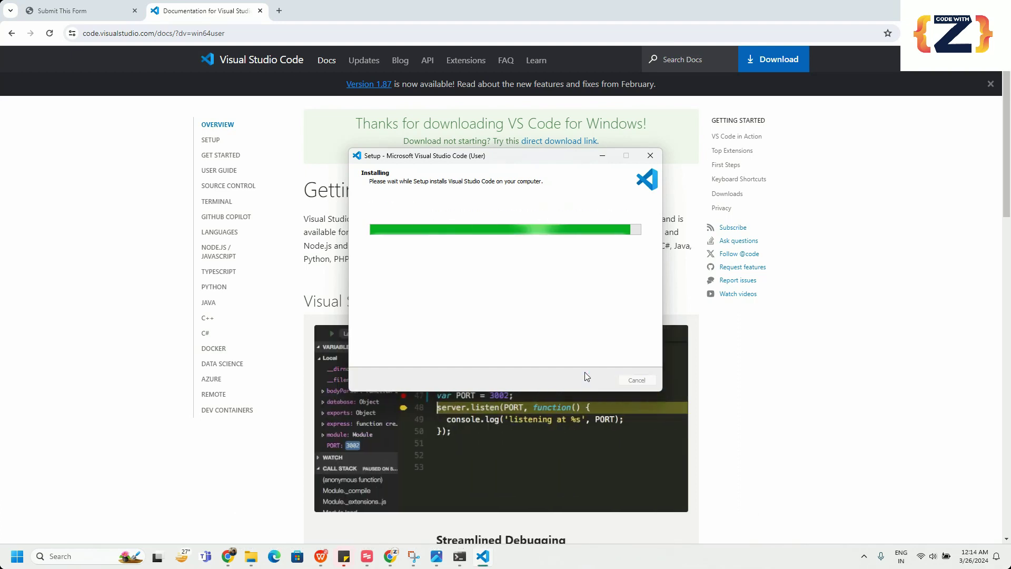
pyautogui.click(592, 380)
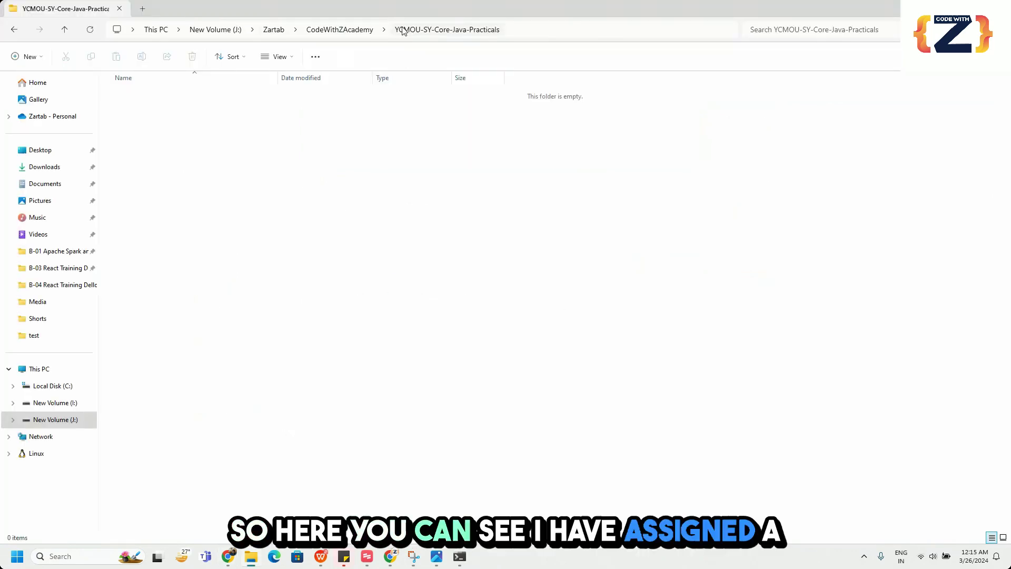
# Replace the folder path with cmd to open Command Prompt there, then type code
pyautogui.click(612, 29)
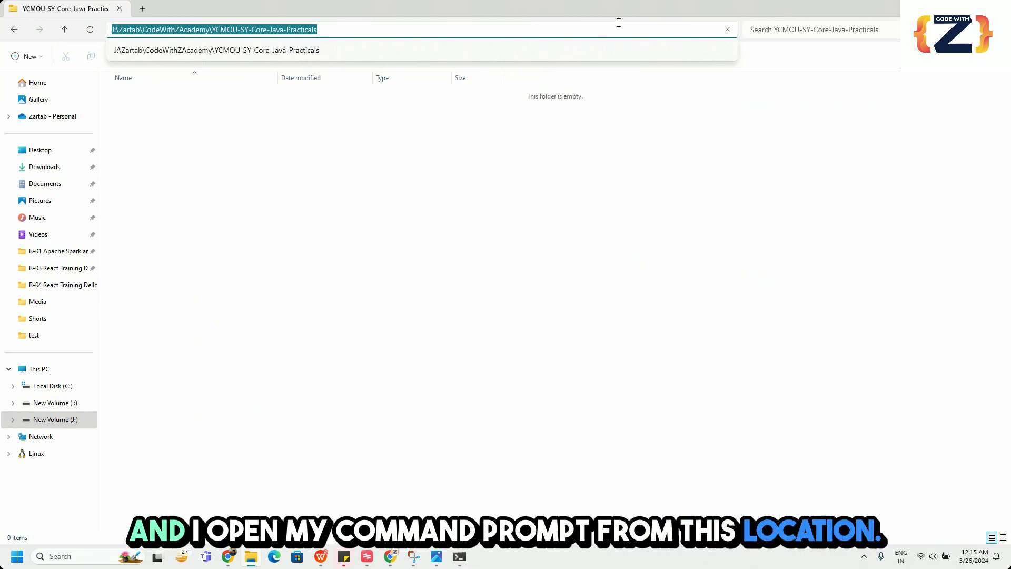
pyautogui.write('cmd')
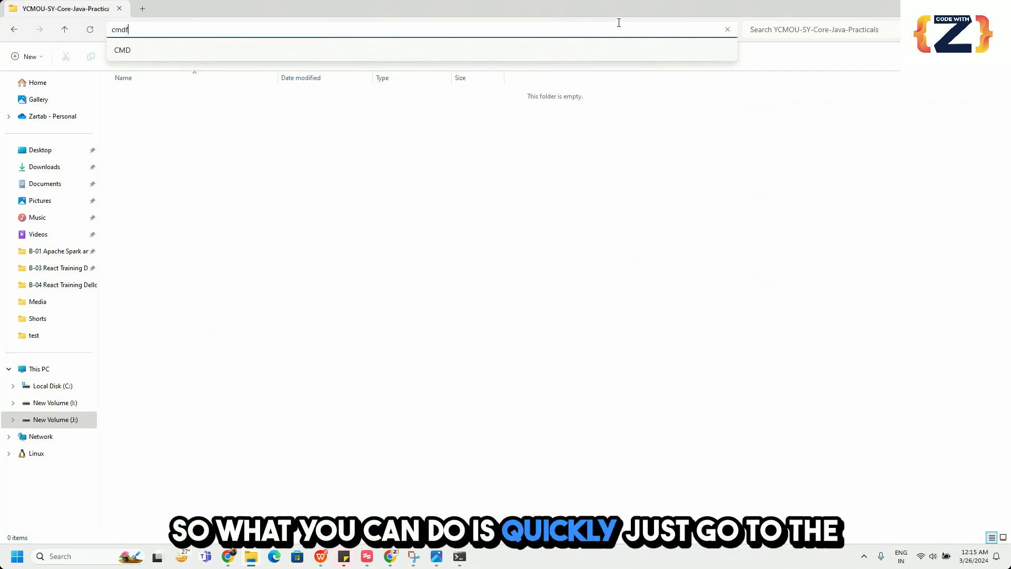
pyautogui.press('BackSpace')
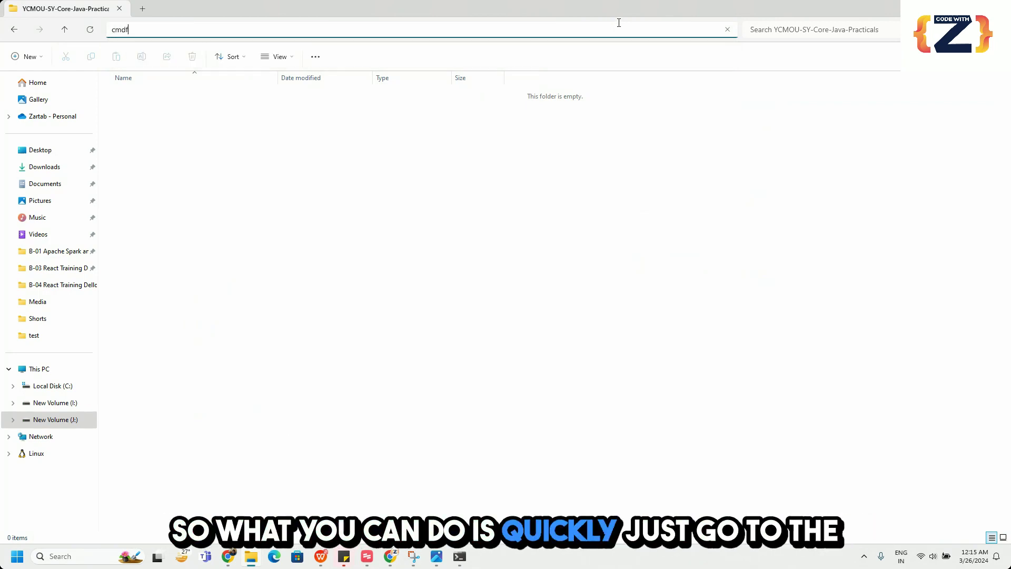
pyautogui.click(501, 309)
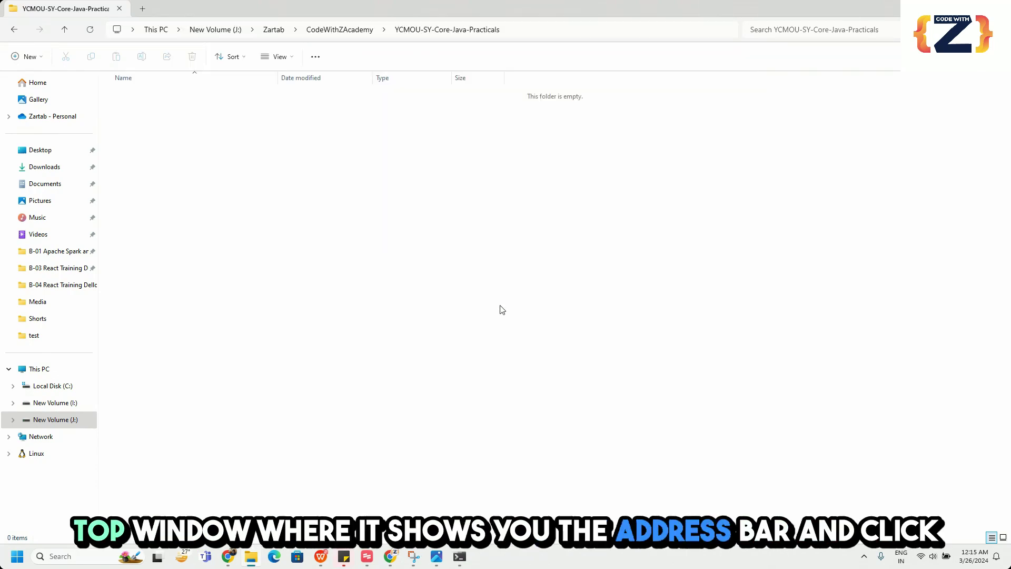
pyautogui.click(549, 30)
pyautogui.press('BackSpace')
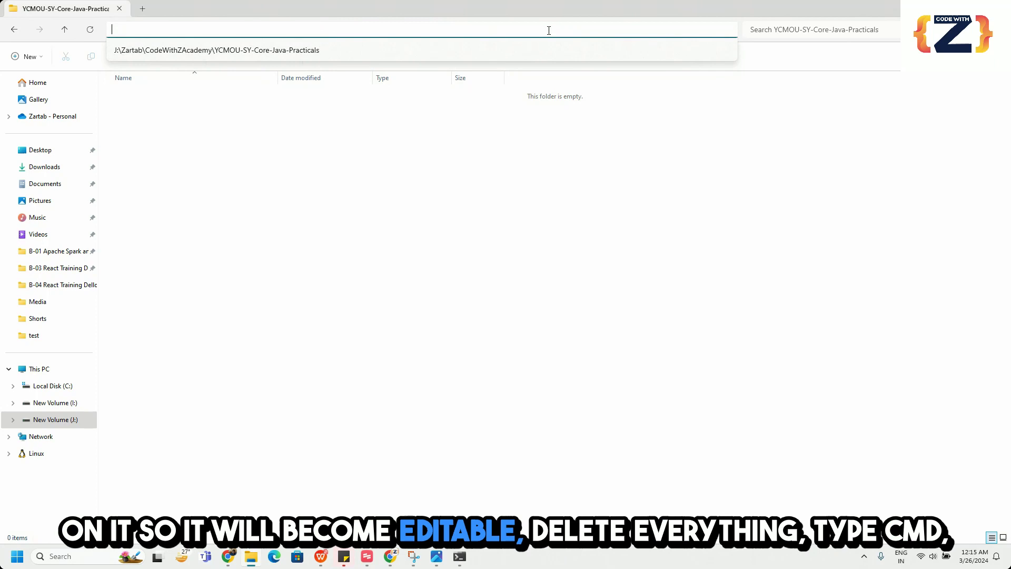
pyautogui.write('cmd')
pyautogui.press('Return')
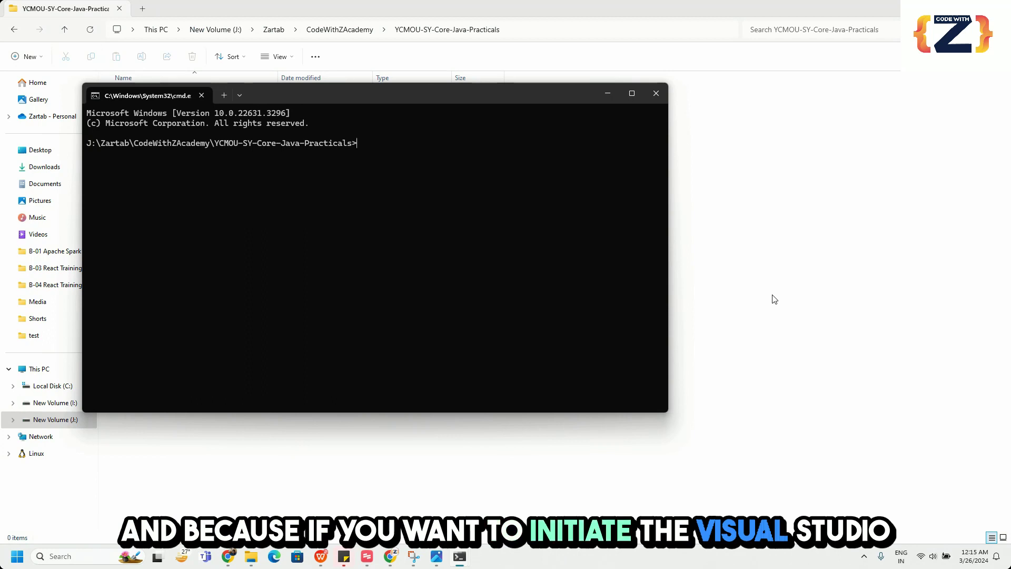
pyautogui.write('cod')
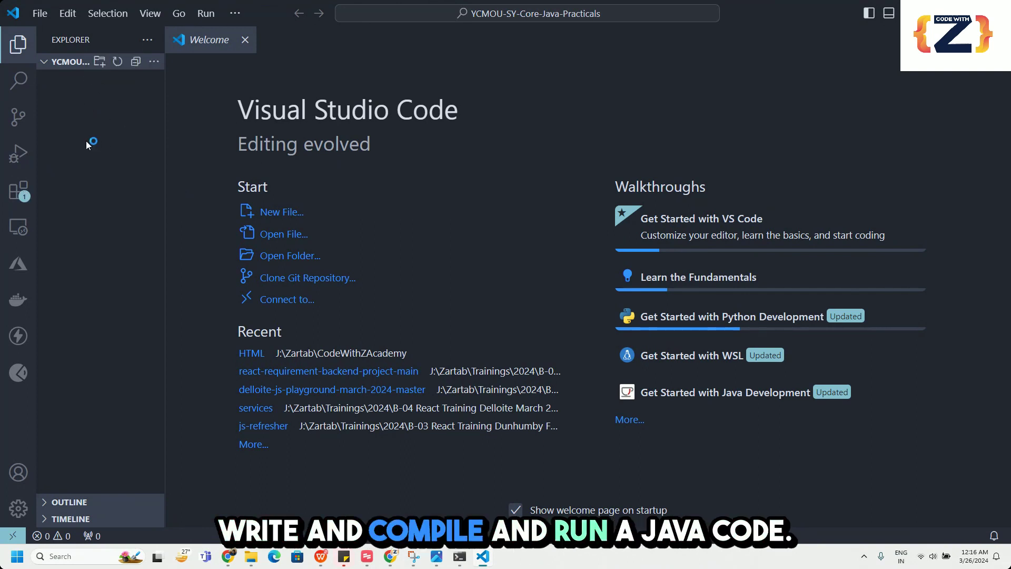
# Create a new folder named Basics in the Explorer
pyautogui.click(101, 69)
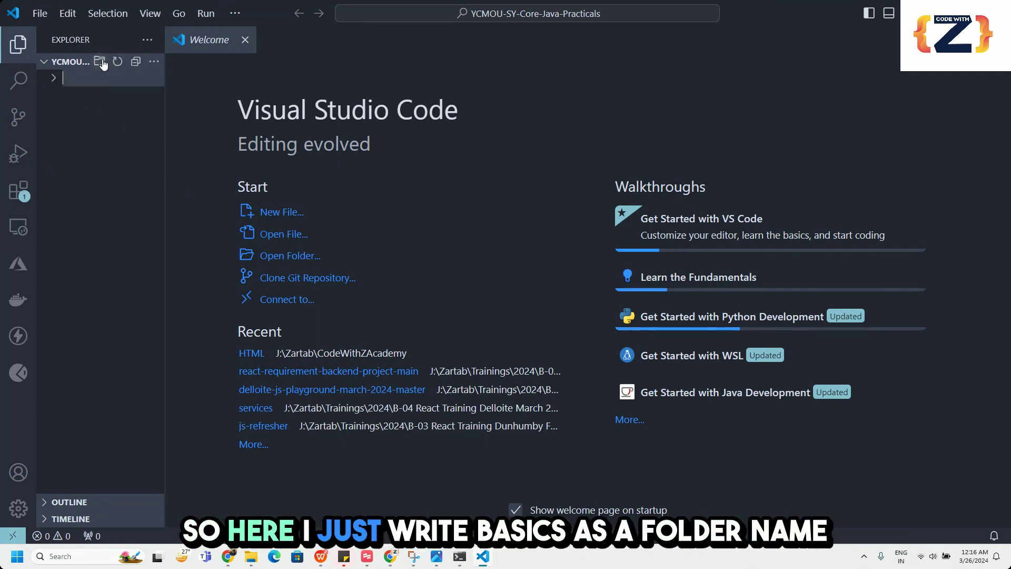
pyautogui.write('Basics')
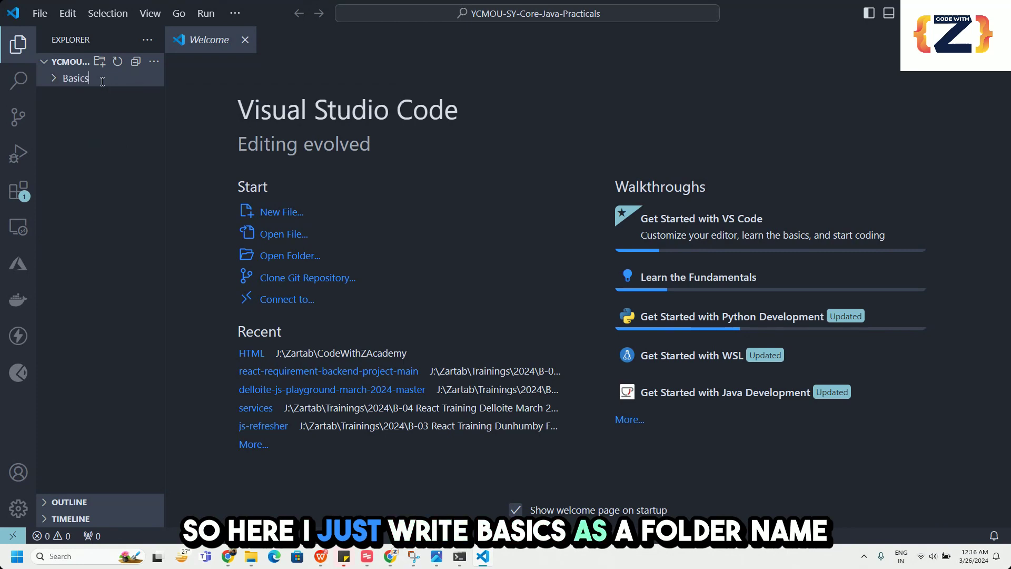
pyautogui.press('Return')
# Create HelloWorld.java inside Basics and add a blank line in it
pyautogui.rightClick(101, 84)
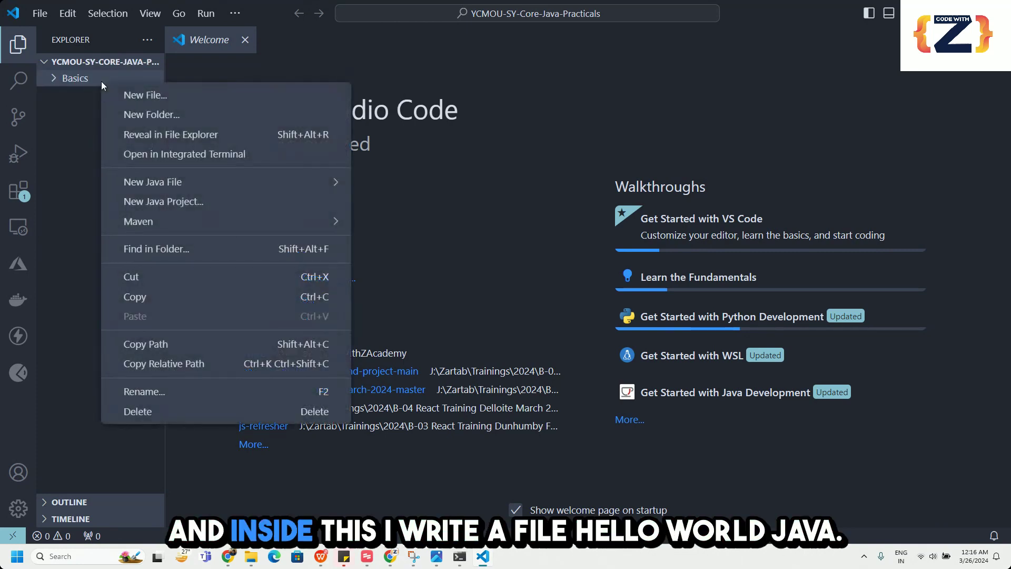
pyautogui.click(131, 95)
pyautogui.write('He')
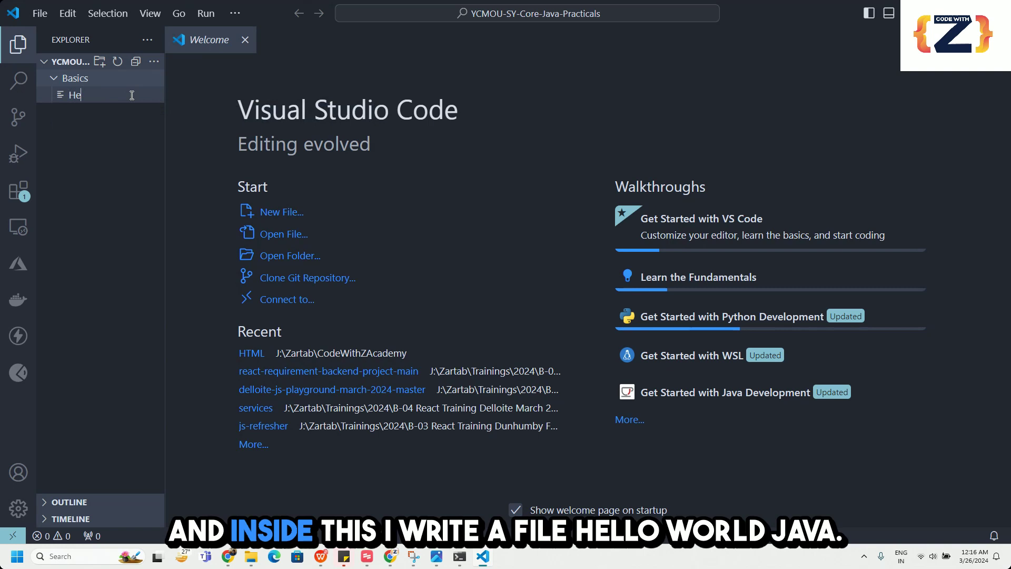
pyautogui.write('lloWorld.ja')
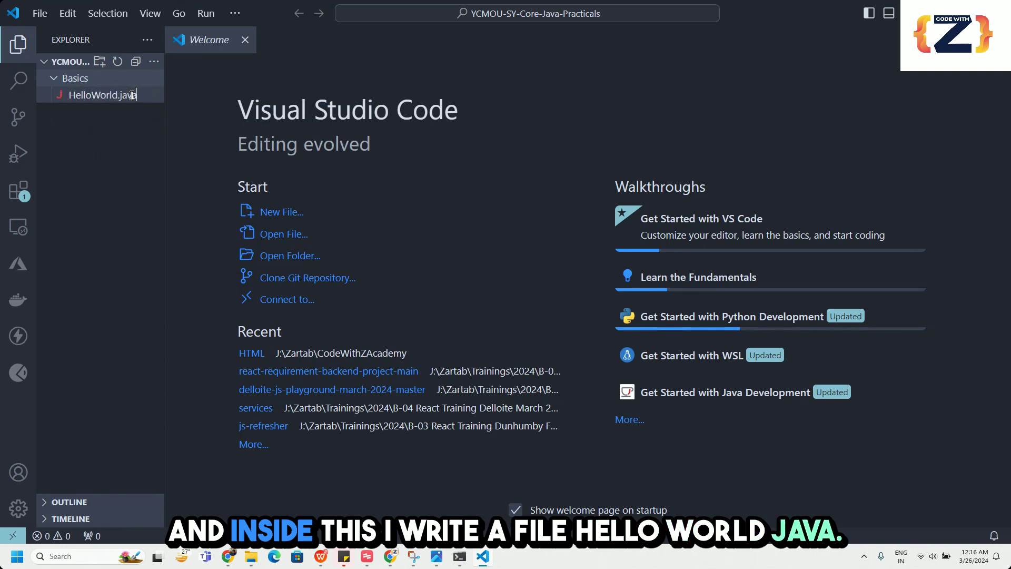
pyautogui.write('va')
pyautogui.press('Return')
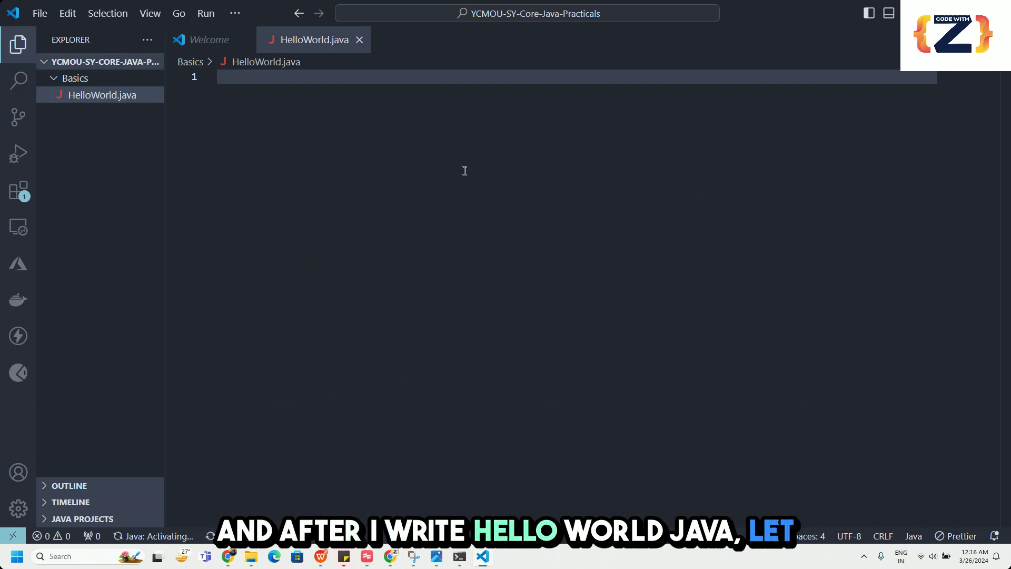
pyautogui.press('Return')
# Write class HelloWorld with a main method skeleton and an empty println statement
pyautogui.write('class HelloWorld')
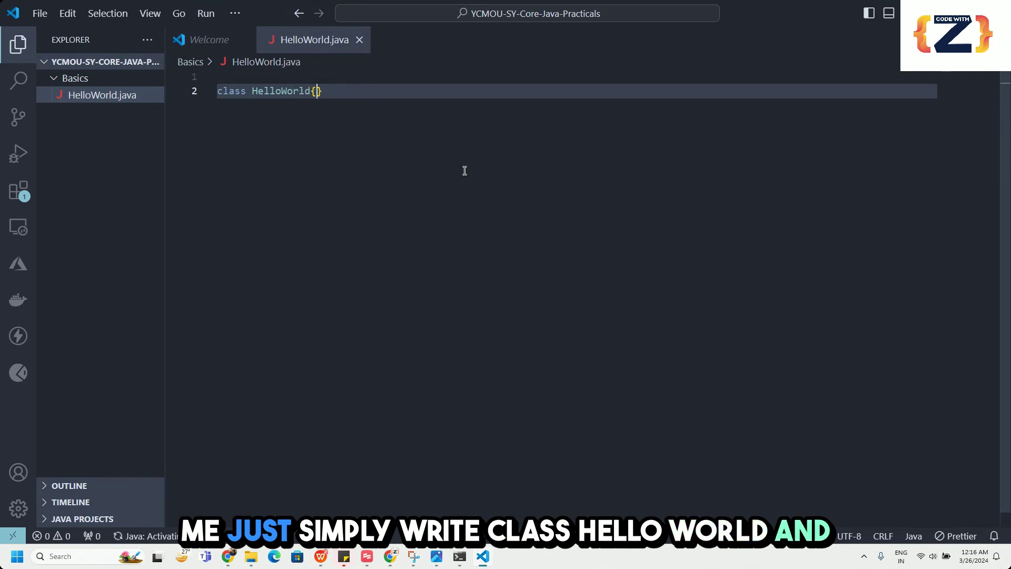
pyautogui.write('{')
pyautogui.press('Return')
pyautogui.hotkey('ctrl', '=')
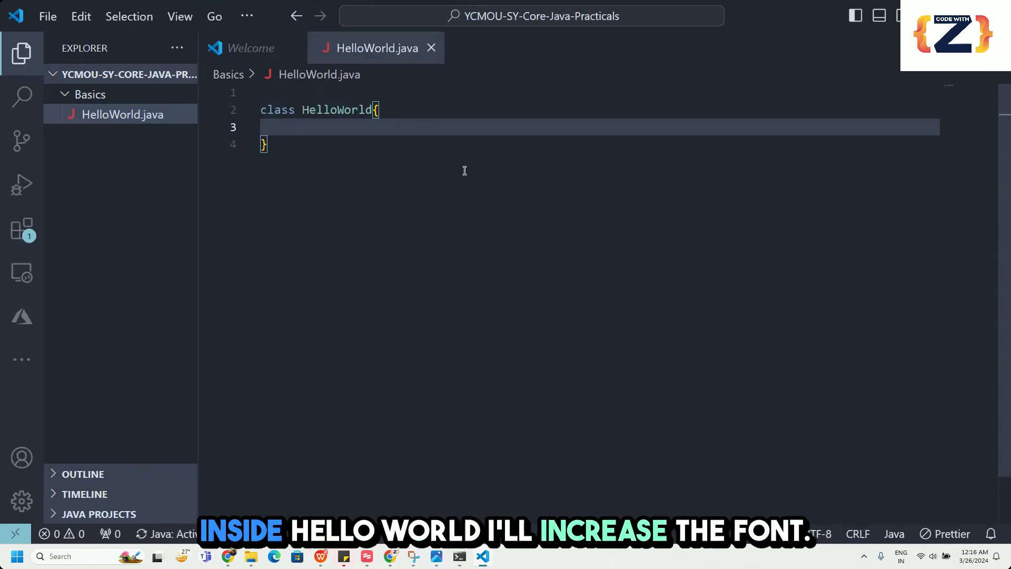
pyautogui.write('main')
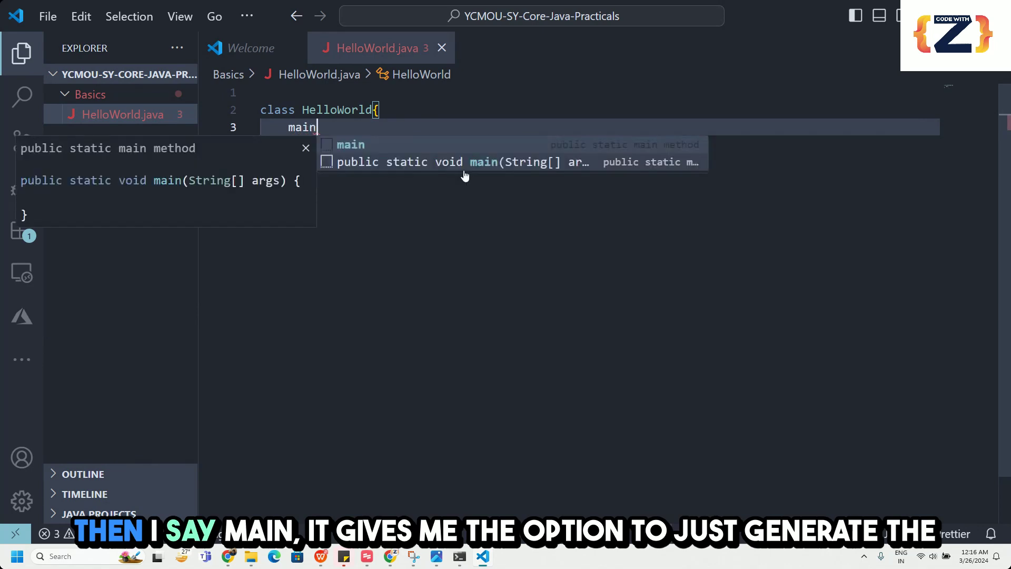
pyautogui.press('Return')
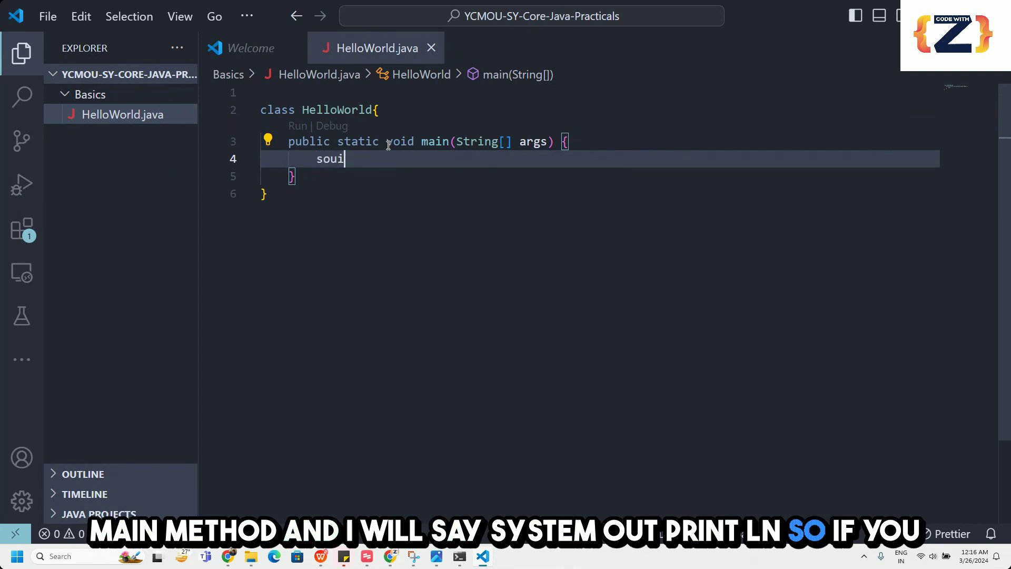
pyautogui.write('t')
pyautogui.press('BackSpace')
pyautogui.press('BackSpace')
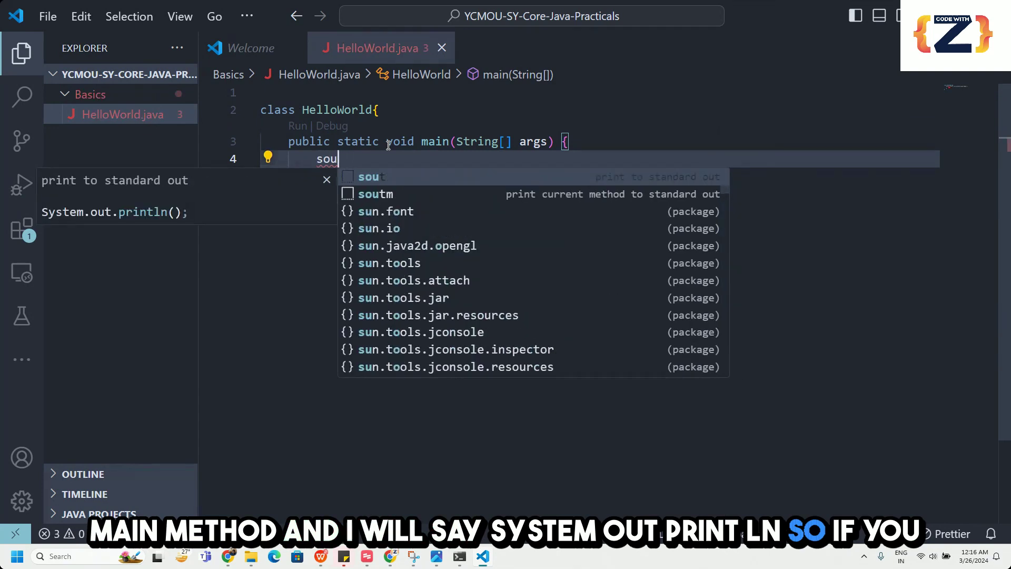
pyautogui.write('t')
pyautogui.press('Return')
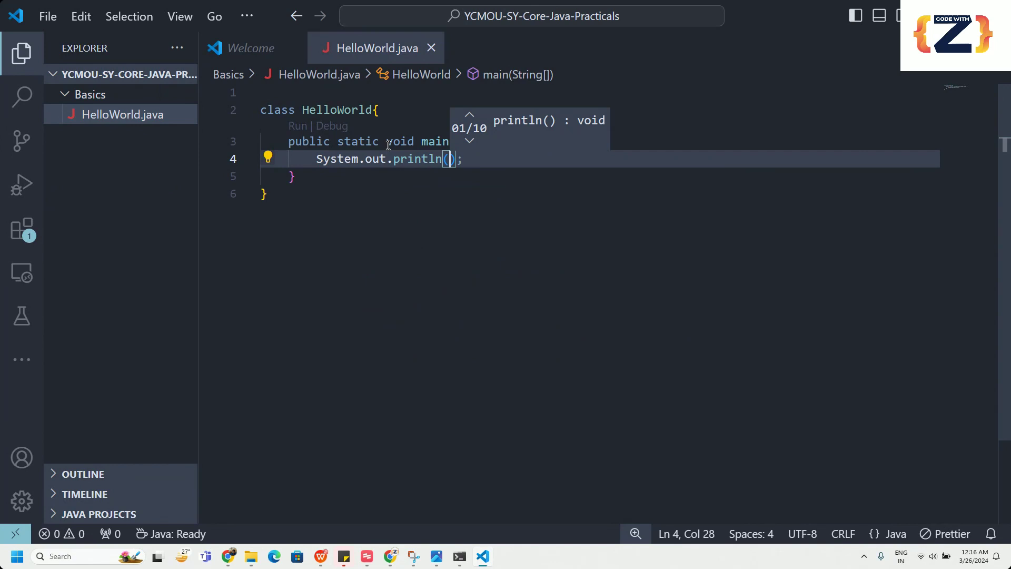
# Fill the println string with "Hello Welcome to Java" and review the finished code
pyautogui.write('"Hello Welcom')
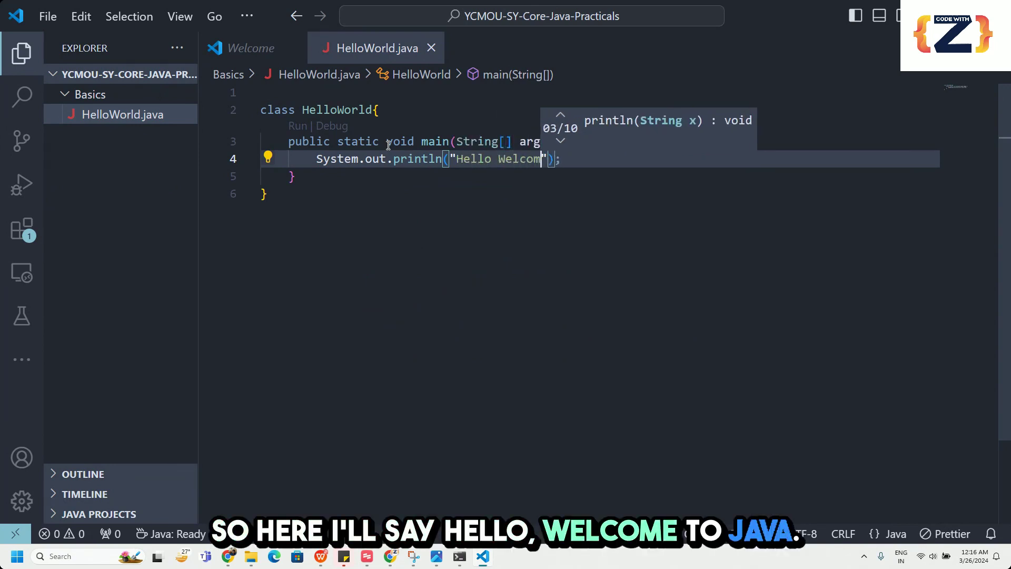
pyautogui.write('e to Java')
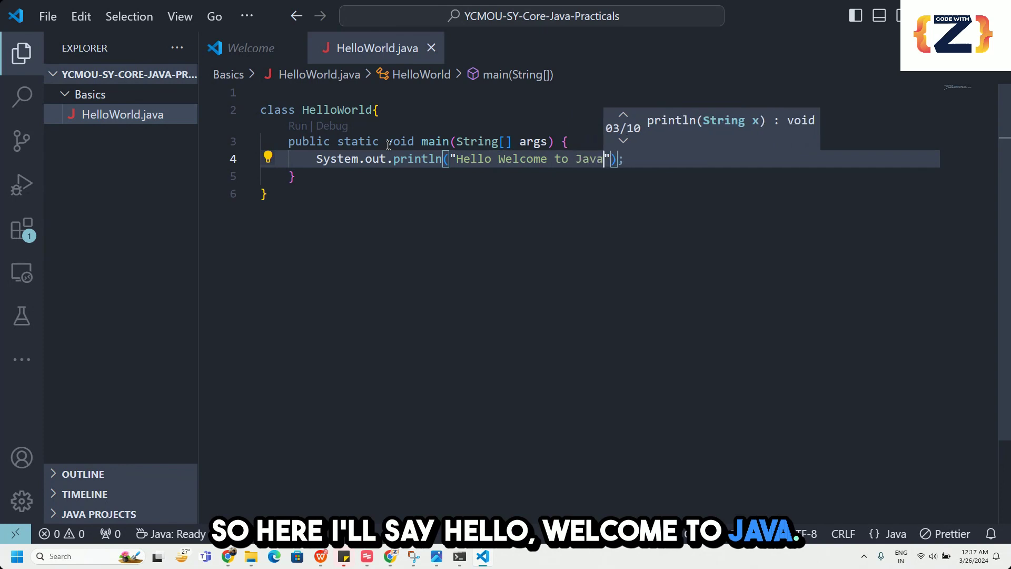
pyautogui.press('End')
pyautogui.hotkey('ctrl', 'a')
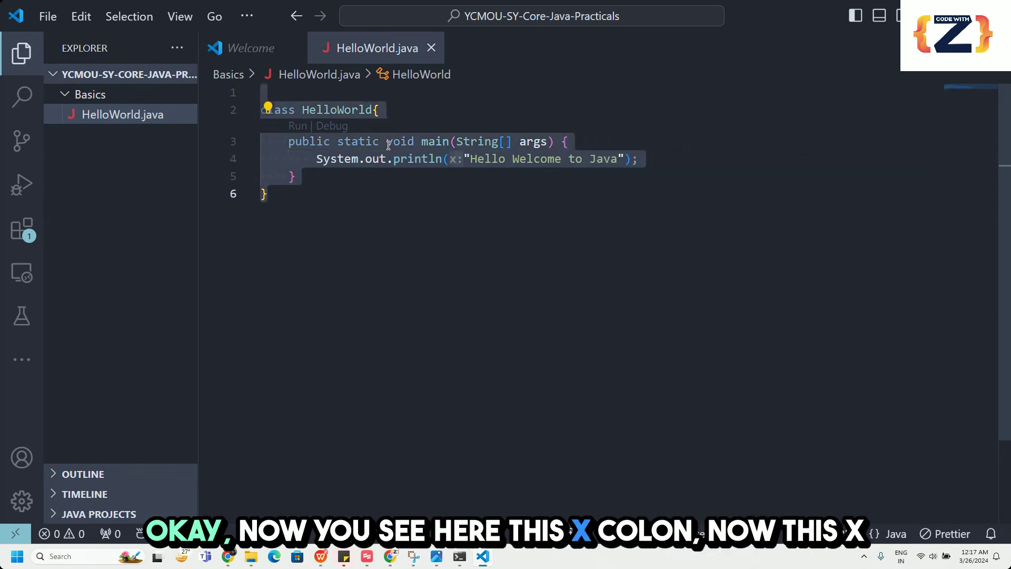
pyautogui.click(521, 291)
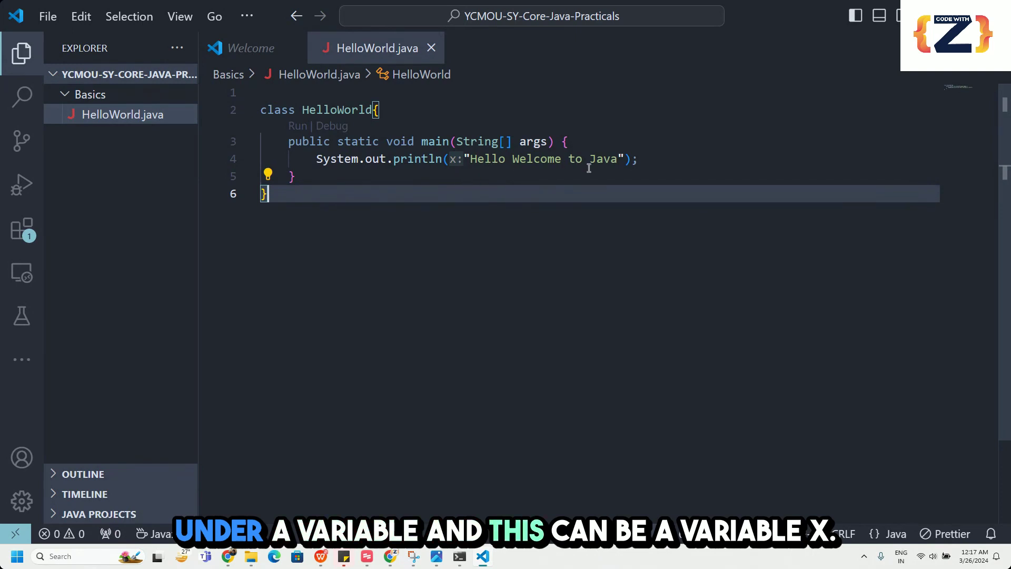
pyautogui.click(460, 156)
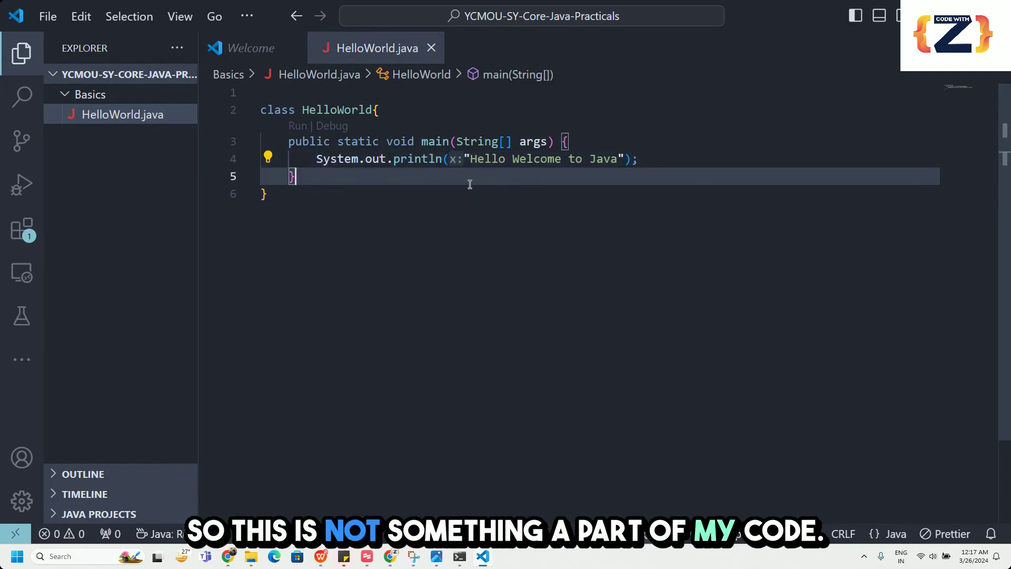
pyautogui.press('Down')
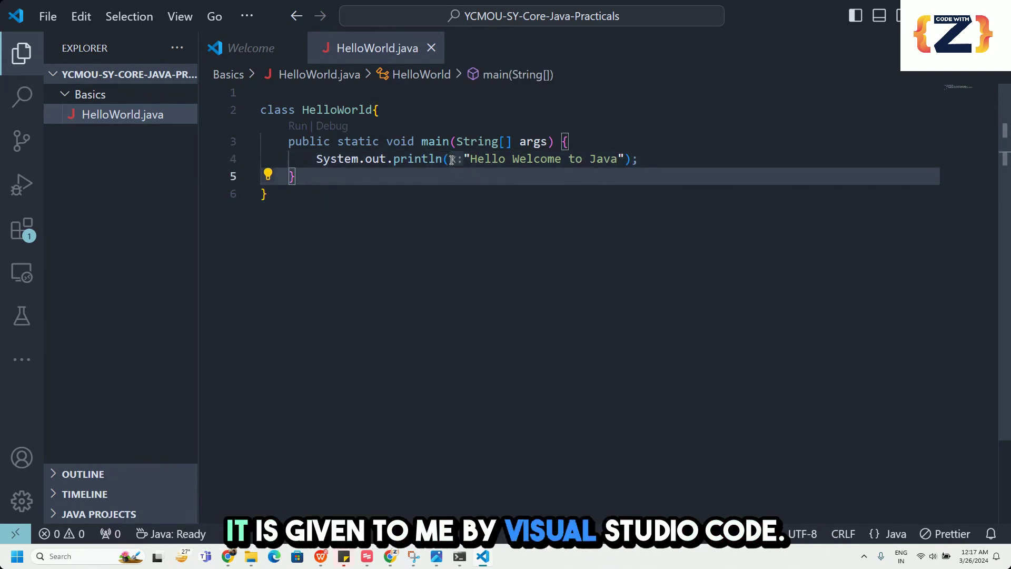
pyautogui.click(367, 217)
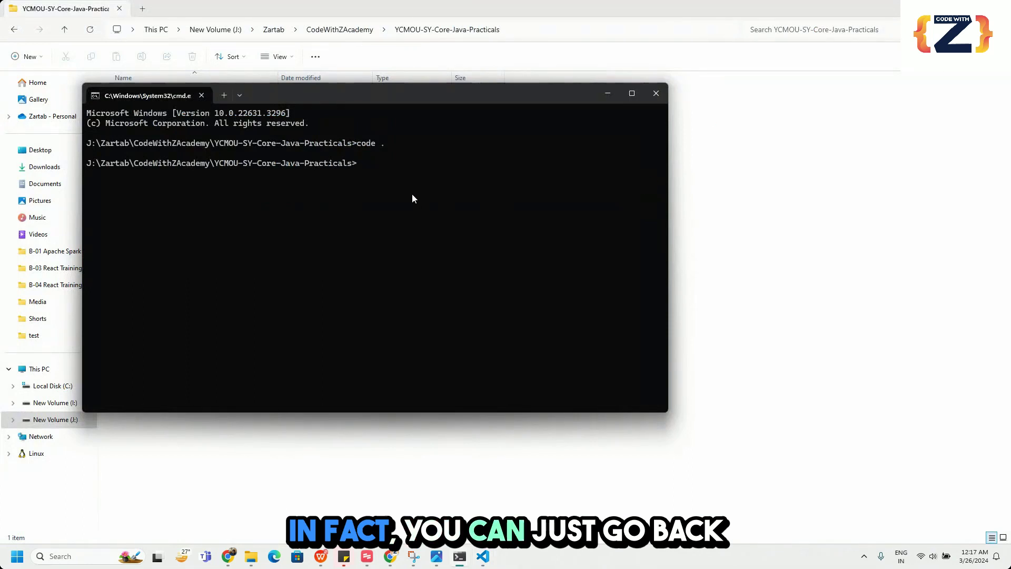
# Clear the console, list the project folder, and compile HelloWorld.java inside Basics with javac
pyautogui.write('cls')
pyautogui.press('Return')
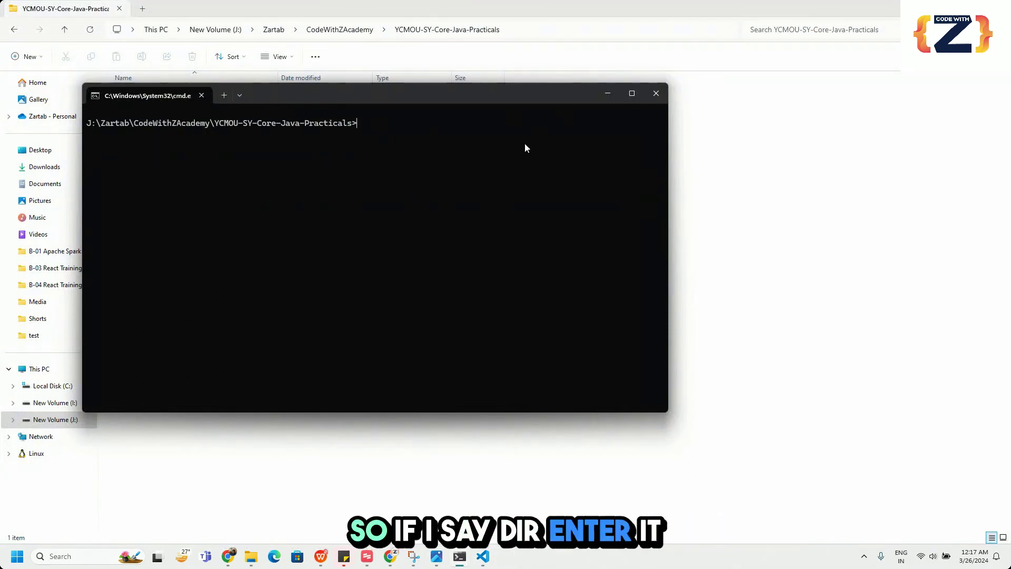
pyautogui.write('dir')
pyautogui.press('Return')
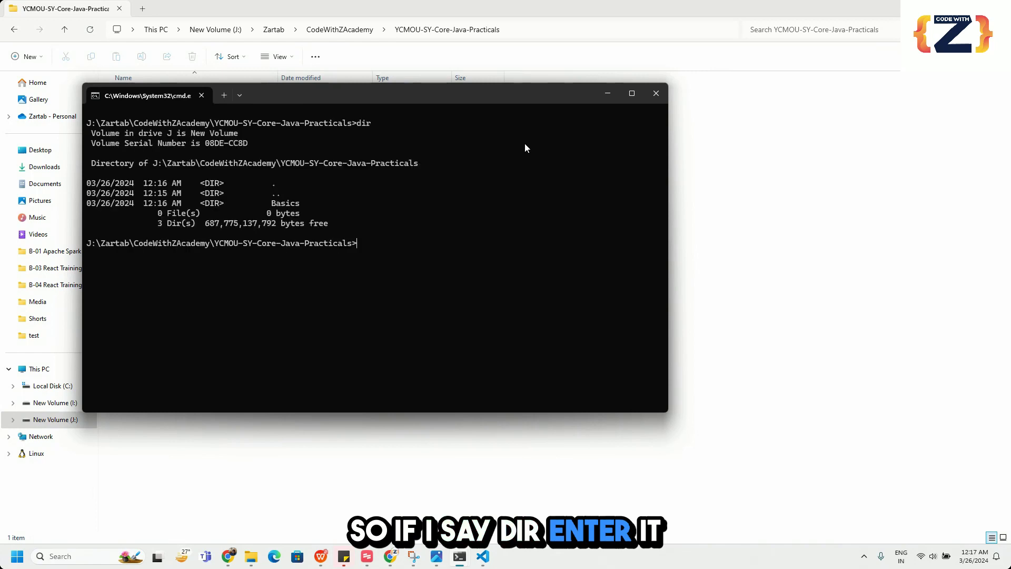
pyautogui.write('cd ')
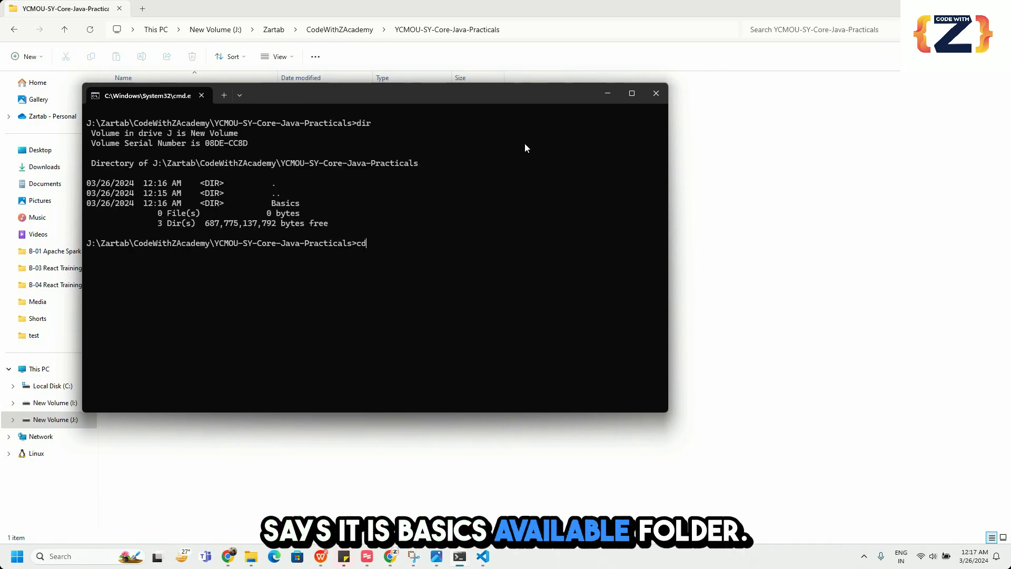
pyautogui.write('Basics')
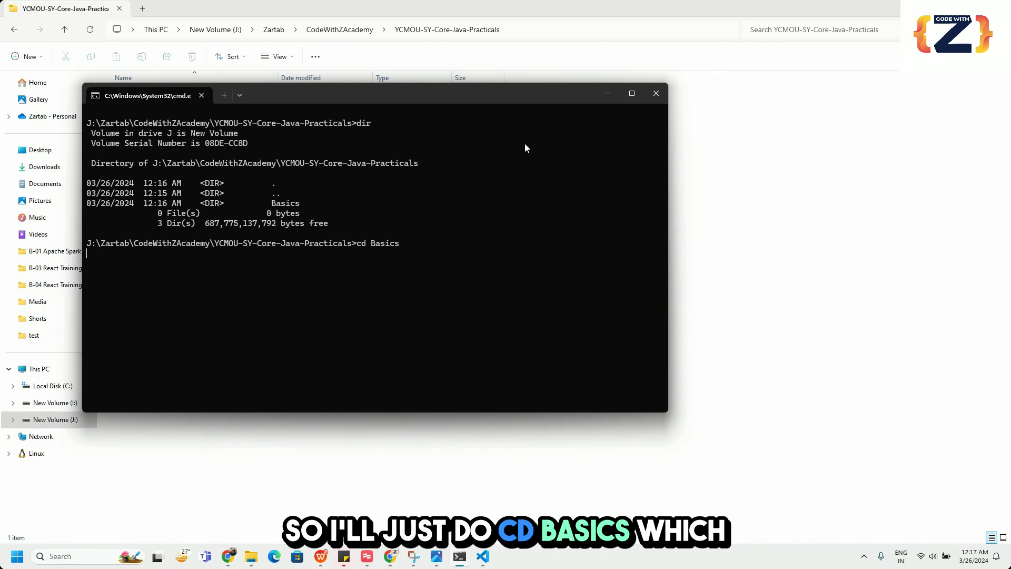
pyautogui.press('Return')
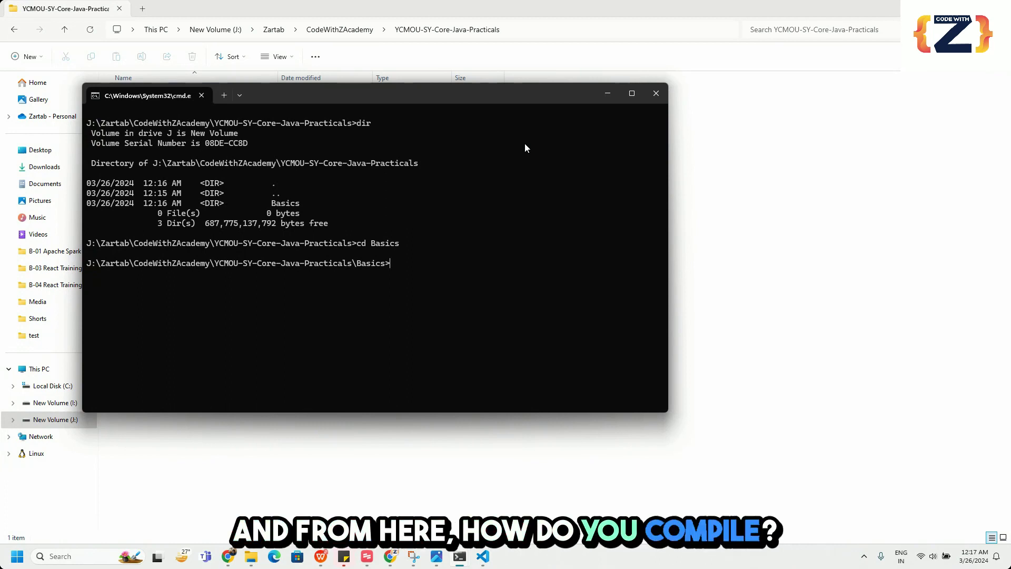
pyautogui.write('jav')
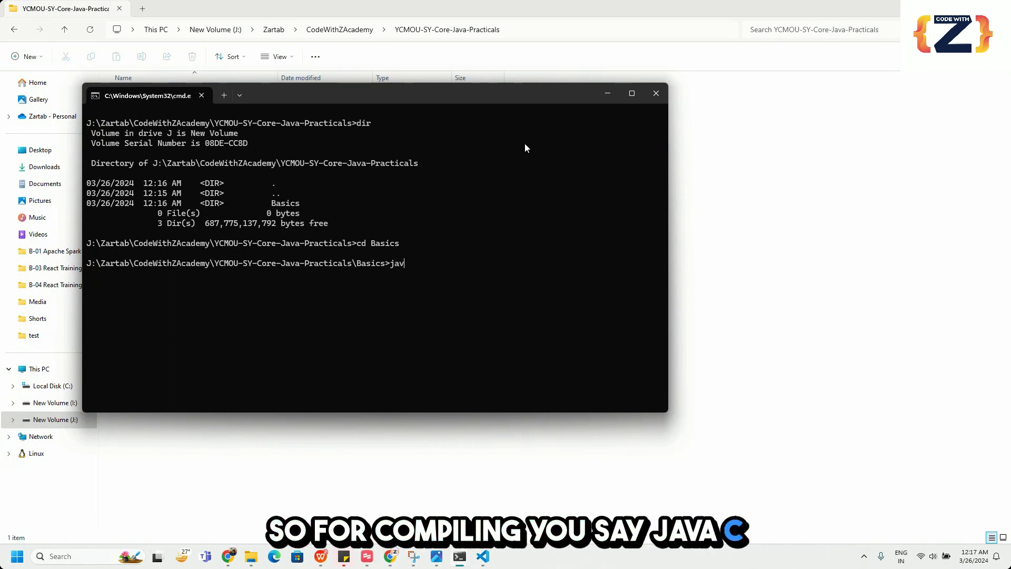
pyautogui.write('ac HelloWorld.java')
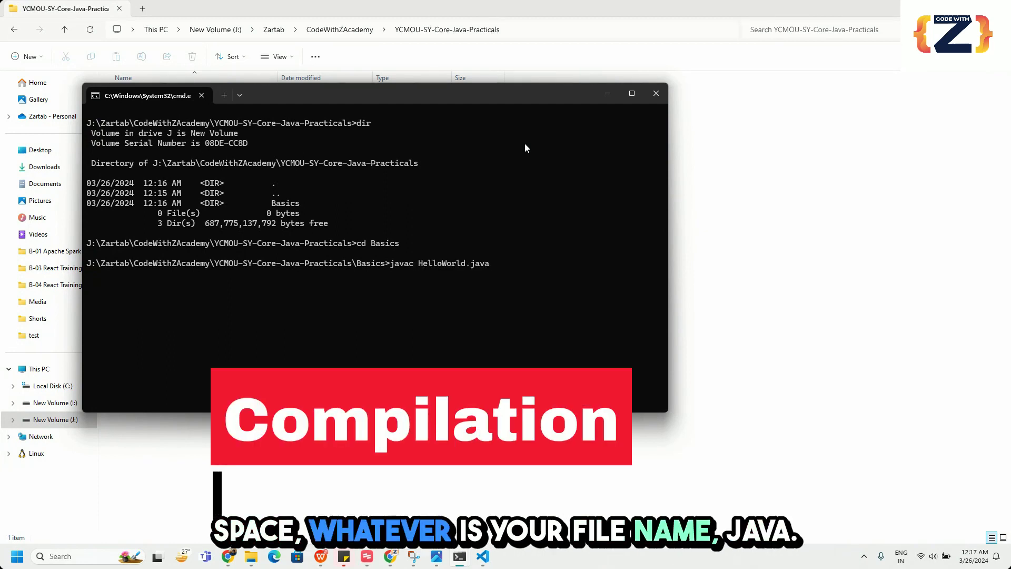
pyautogui.press('Return')
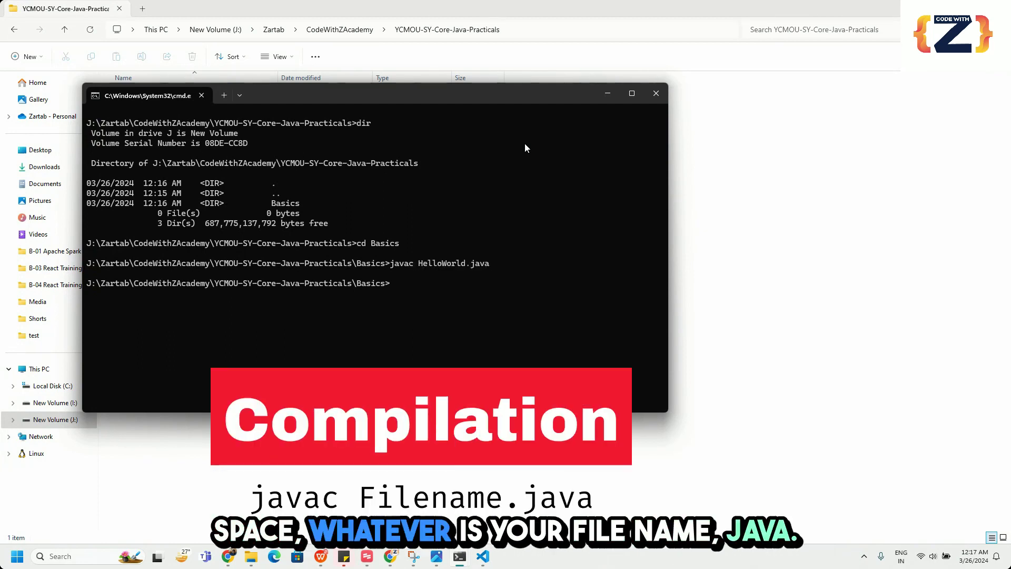
# Delete the generated HelloWorld.class from the Basics folder and return to Command Prompt
pyautogui.moveTo(425, 94); pyautogui.dragTo(740, 199)
pyautogui.doubleClick(207, 97)
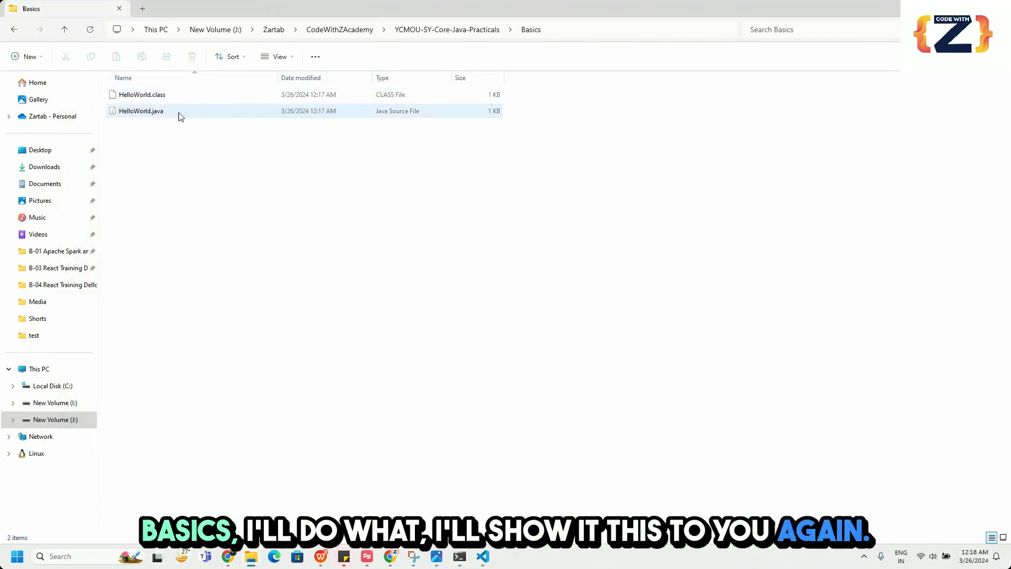
pyautogui.click(460, 556)
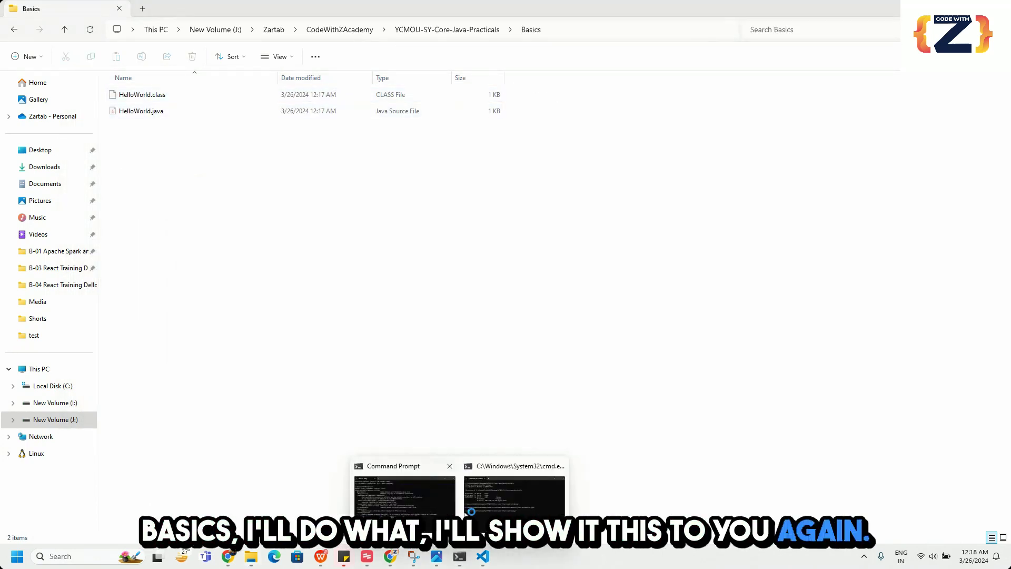
pyautogui.click(163, 96)
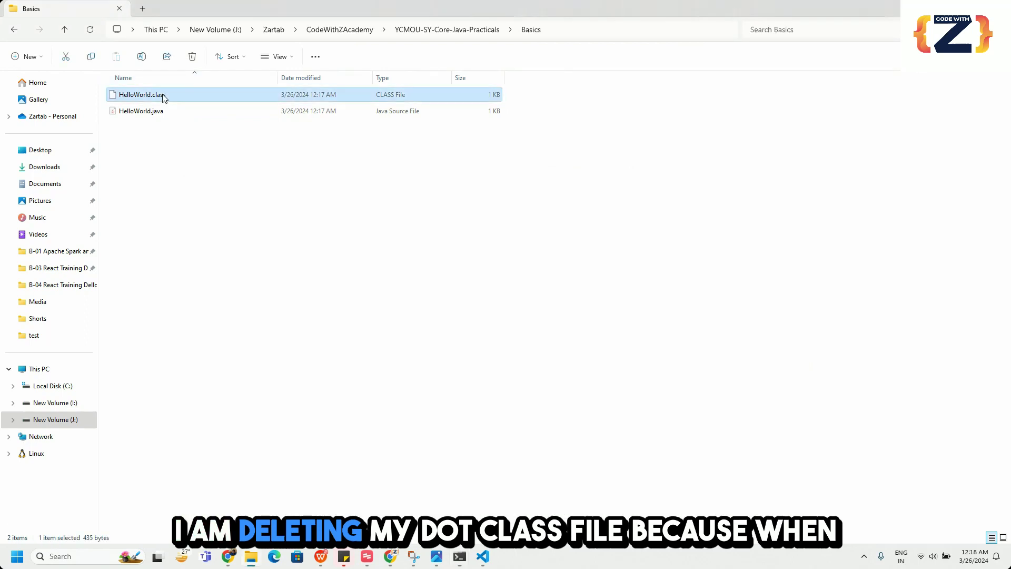
pyautogui.press('Delete')
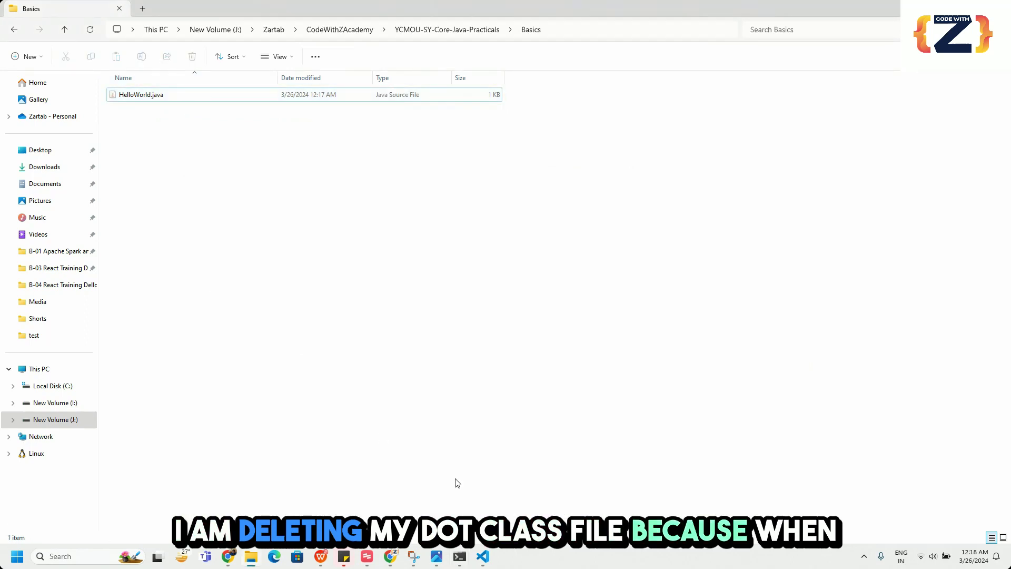
pyautogui.moveTo(460, 558)
pyautogui.click(514, 497)
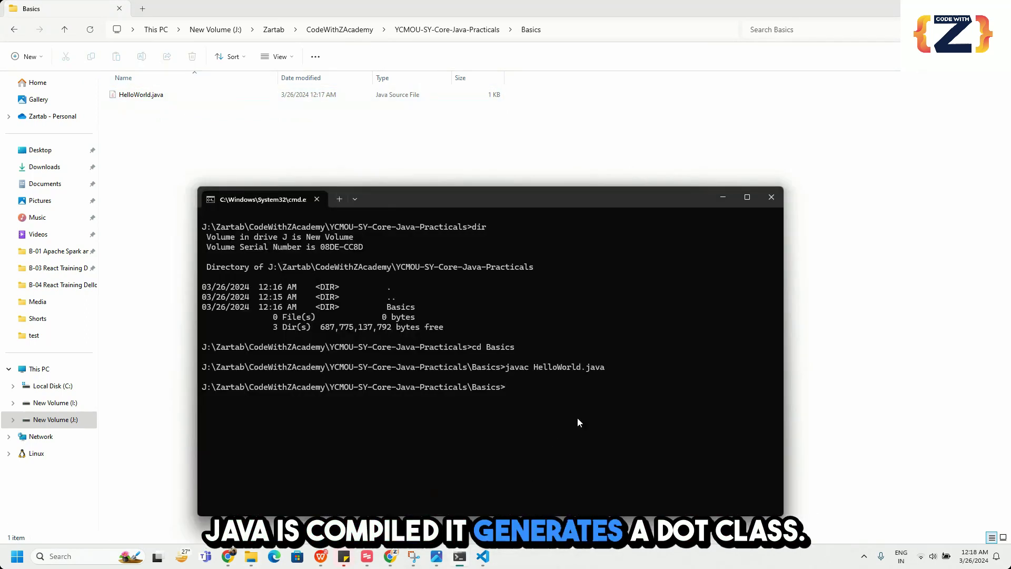
# Recompile HelloWorld.java and run java HelloWorld to print "Hello Welcome to Java"
pyautogui.write('javac ')
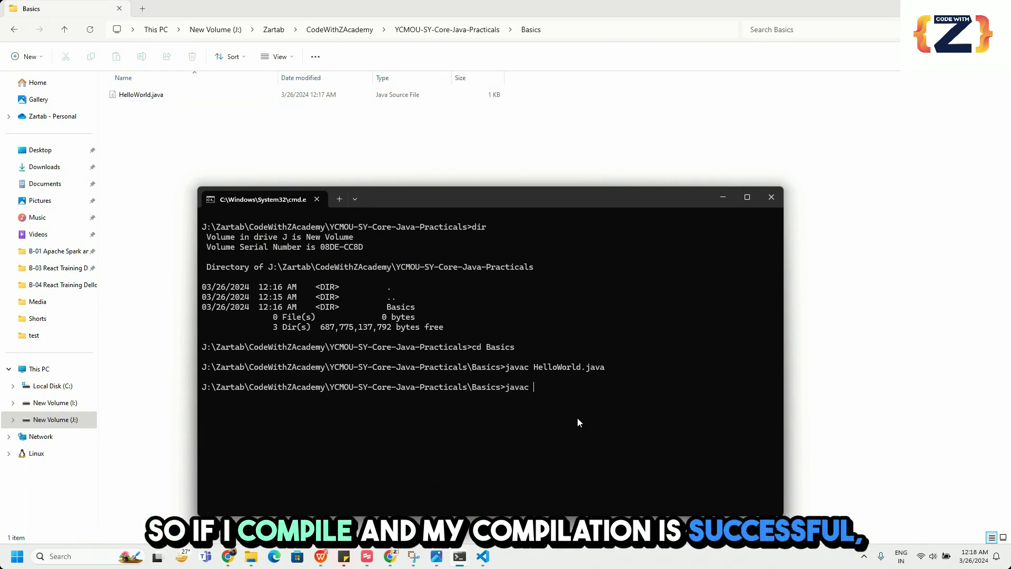
pyautogui.write('HelloWorld.java')
pyautogui.press('Return')
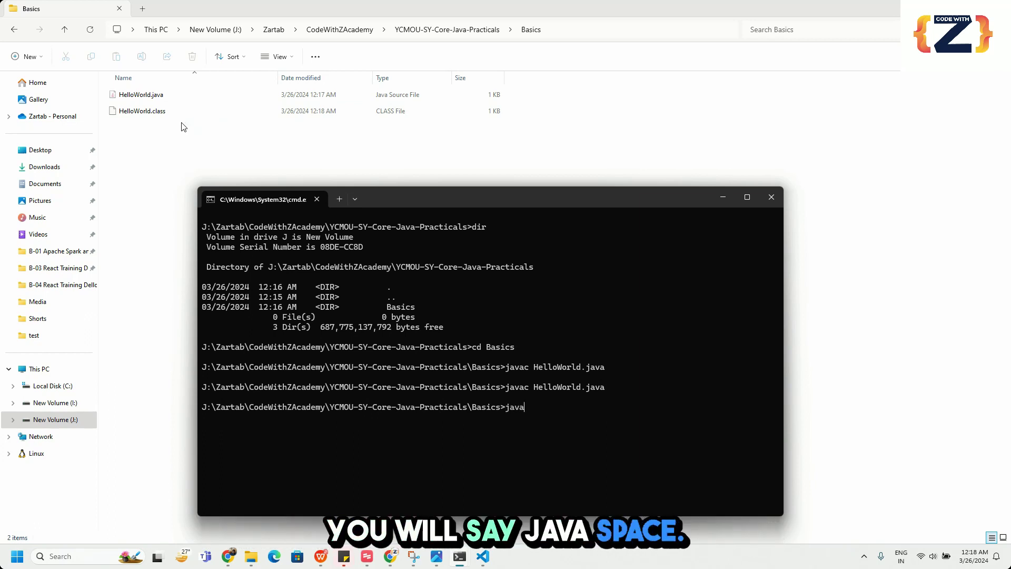
pyautogui.write('java ')
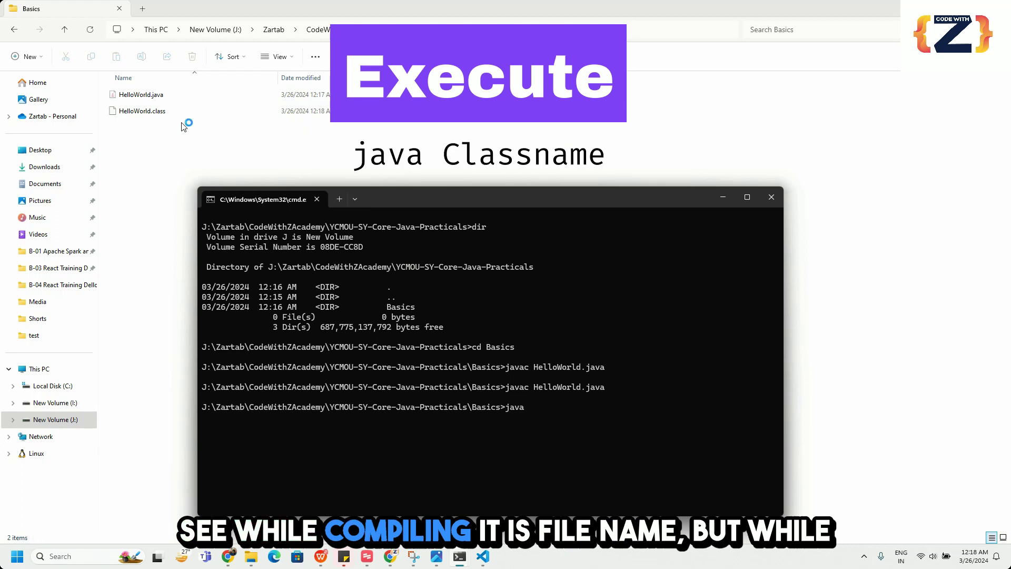
pyautogui.write('Hello')
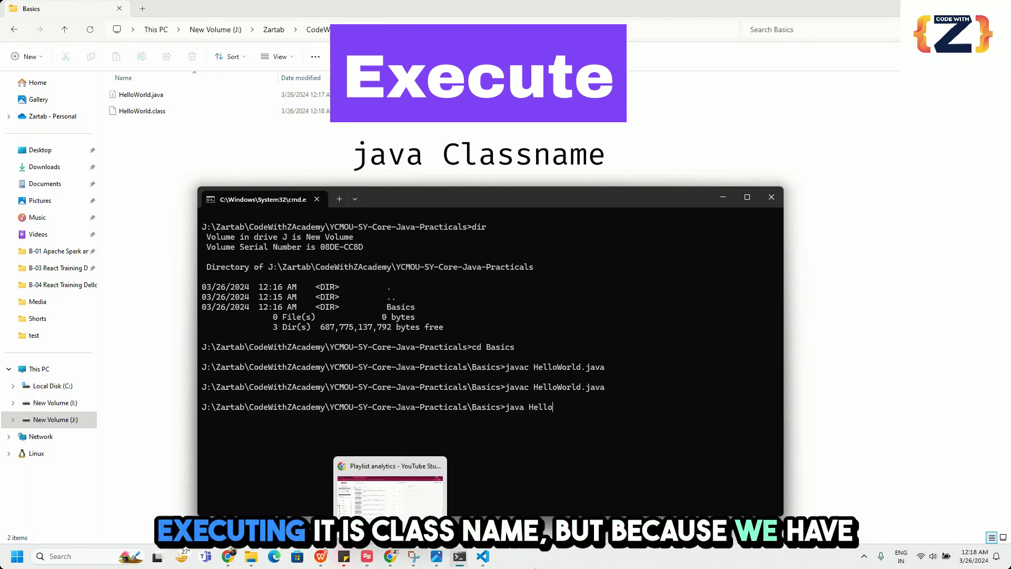
pyautogui.click(483, 557)
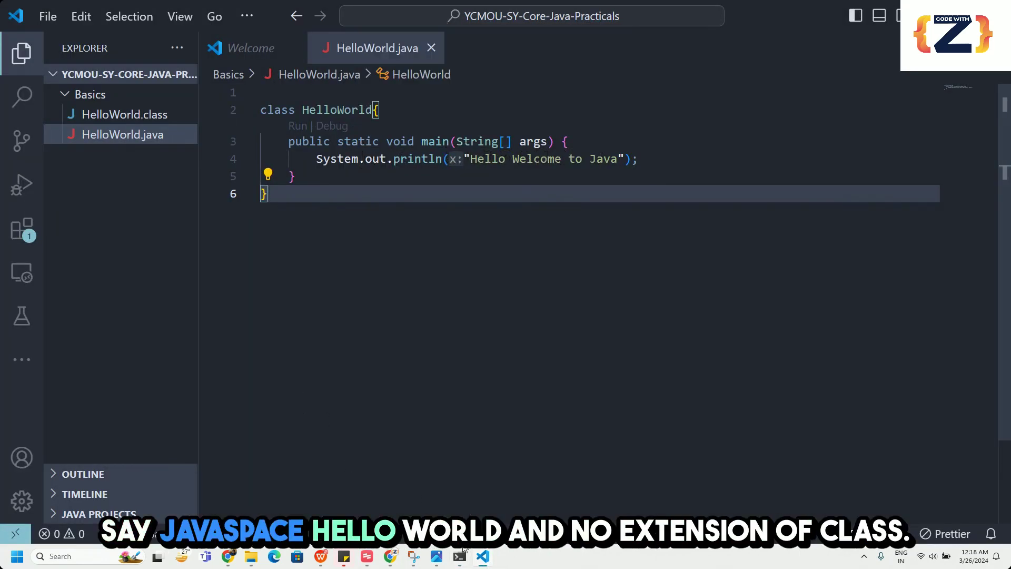
pyautogui.moveTo(459, 557)
pyautogui.click(498, 506)
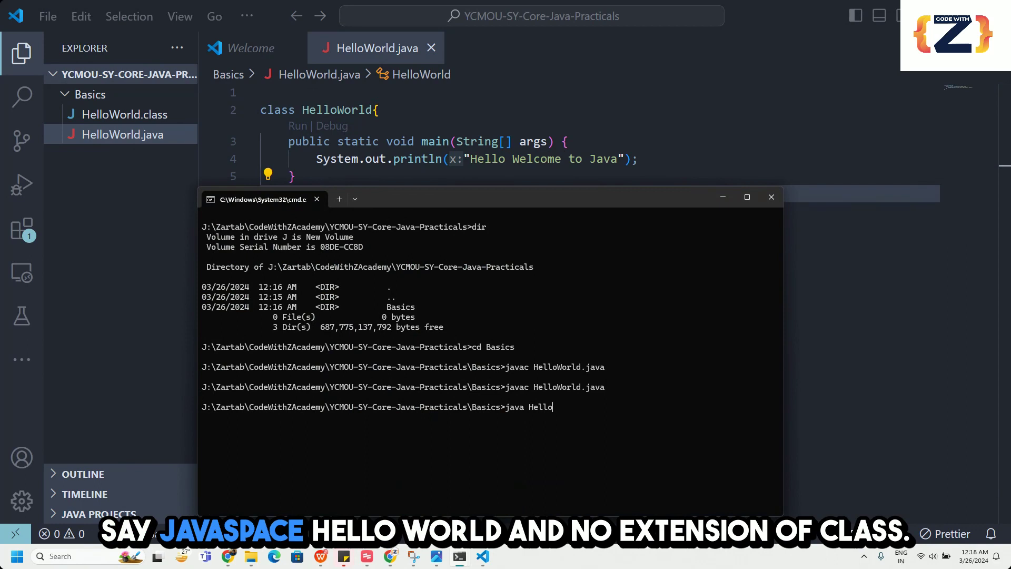
pyautogui.press('BackSpace')
pyautogui.press('BackSpace')
pyautogui.press('BackSpace')
pyautogui.press('BackSpace')
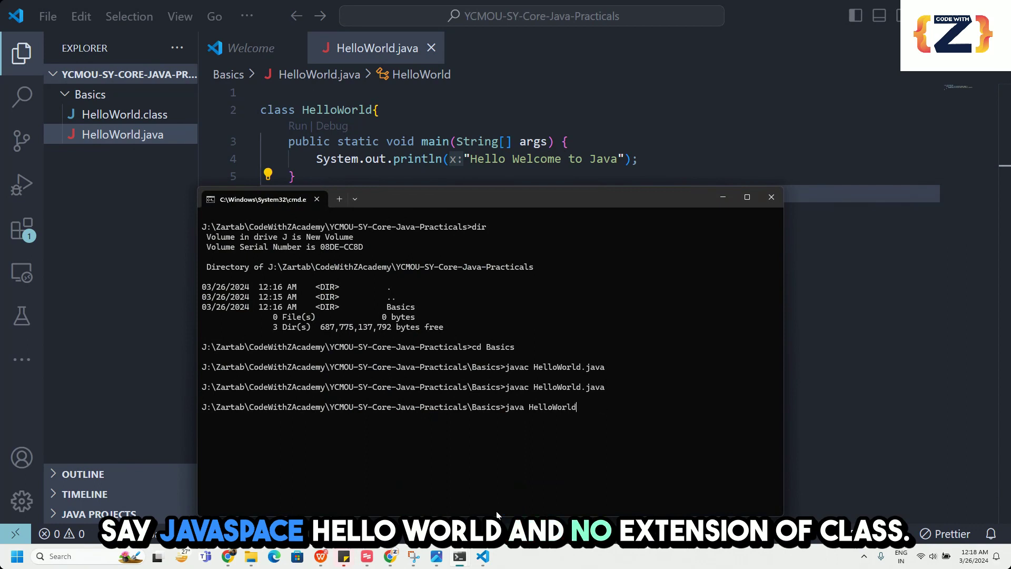
pyautogui.press('Return')
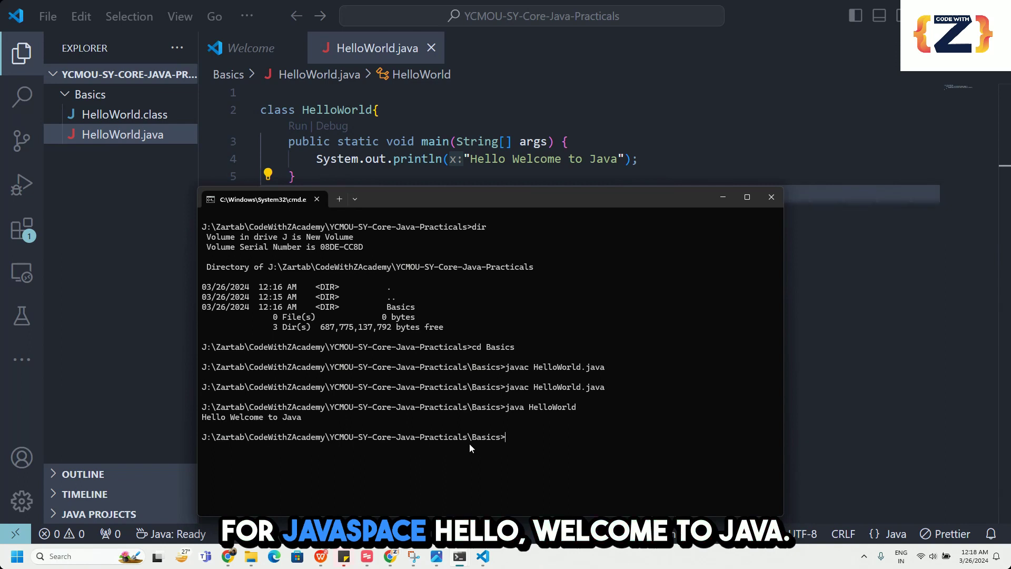
pyautogui.click(732, 202)
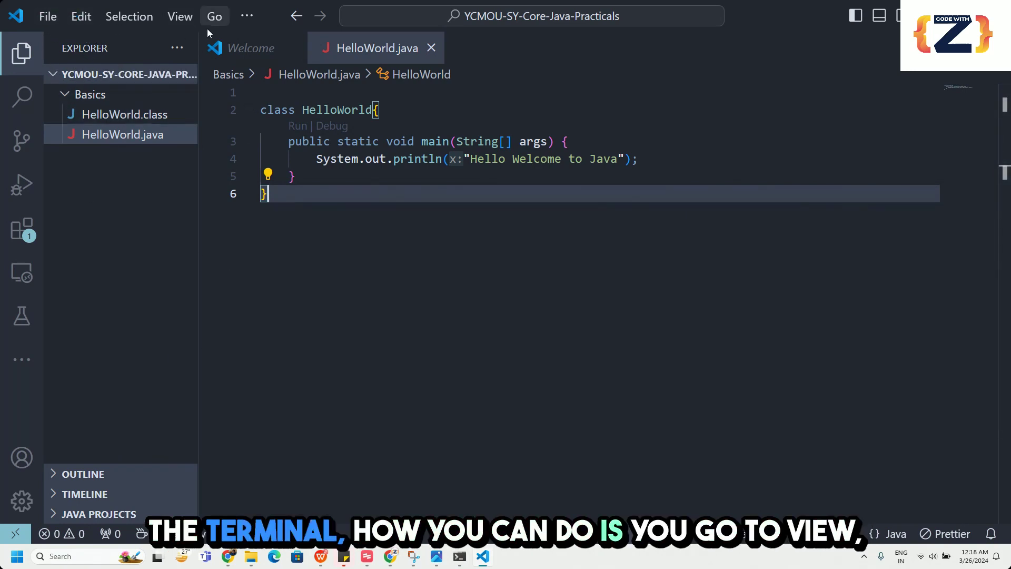
# In the integrated terminal, cd into Basics and compile with javac .\HelloWorld.java
pyautogui.click(220, 19)
pyautogui.moveTo(185, 17)
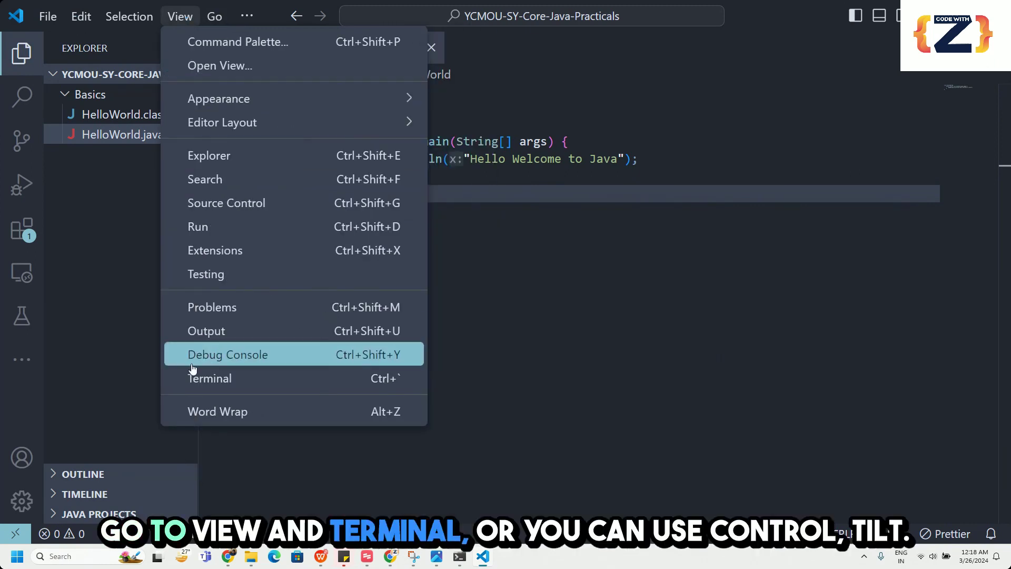
pyautogui.click(204, 378)
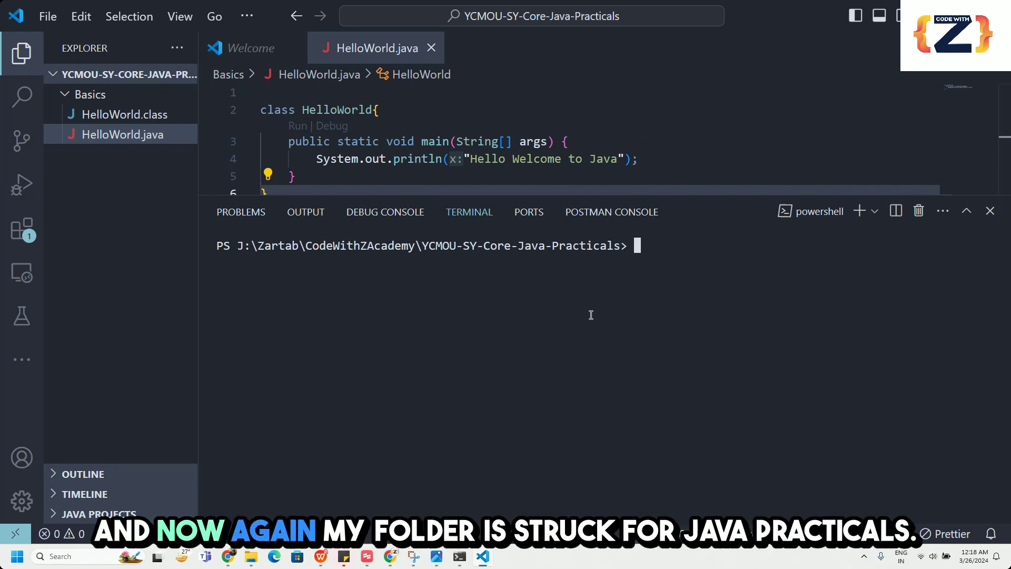
pyautogui.write('cd ')
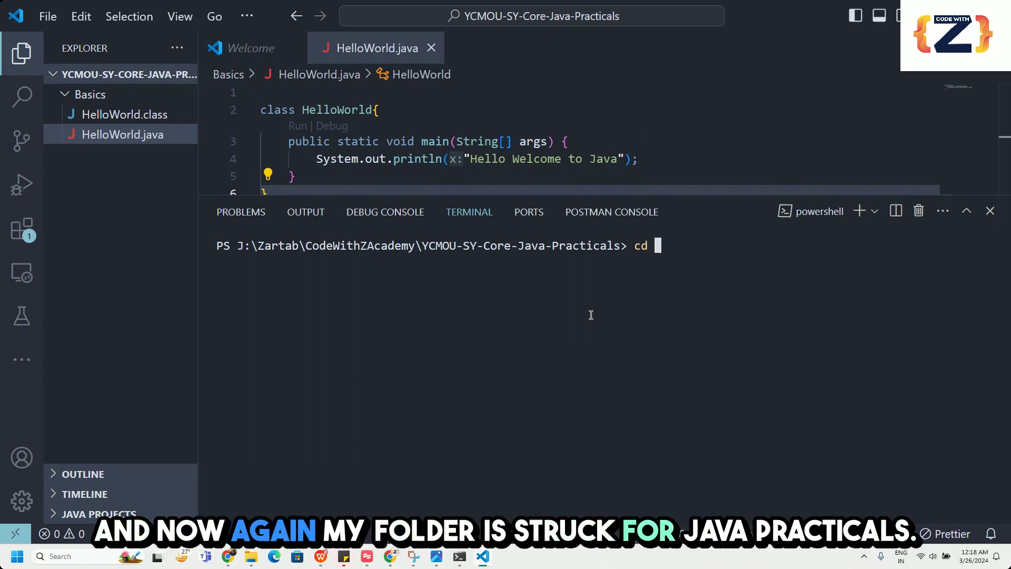
pyautogui.write('Basics\\')
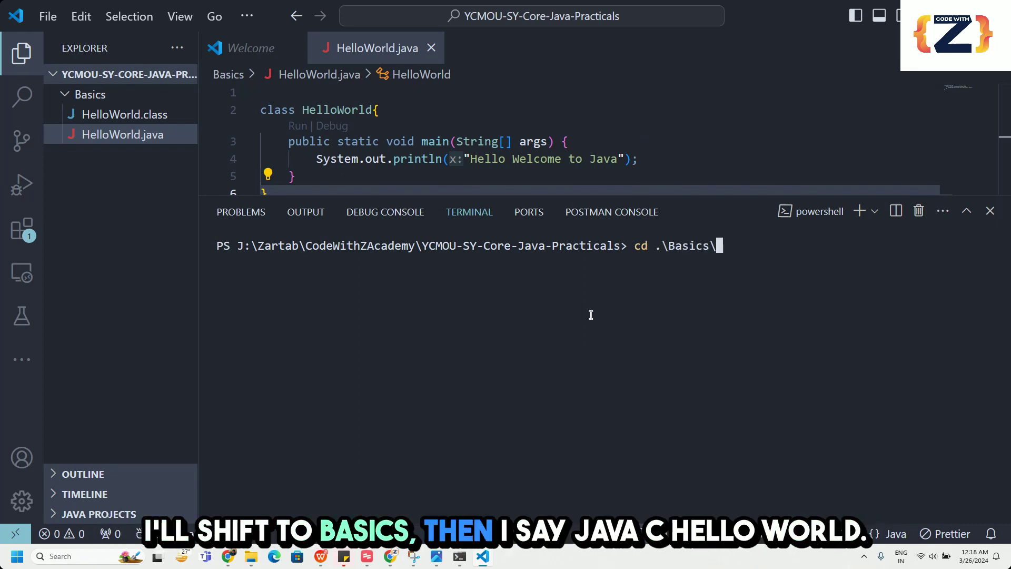
pyautogui.press('Return')
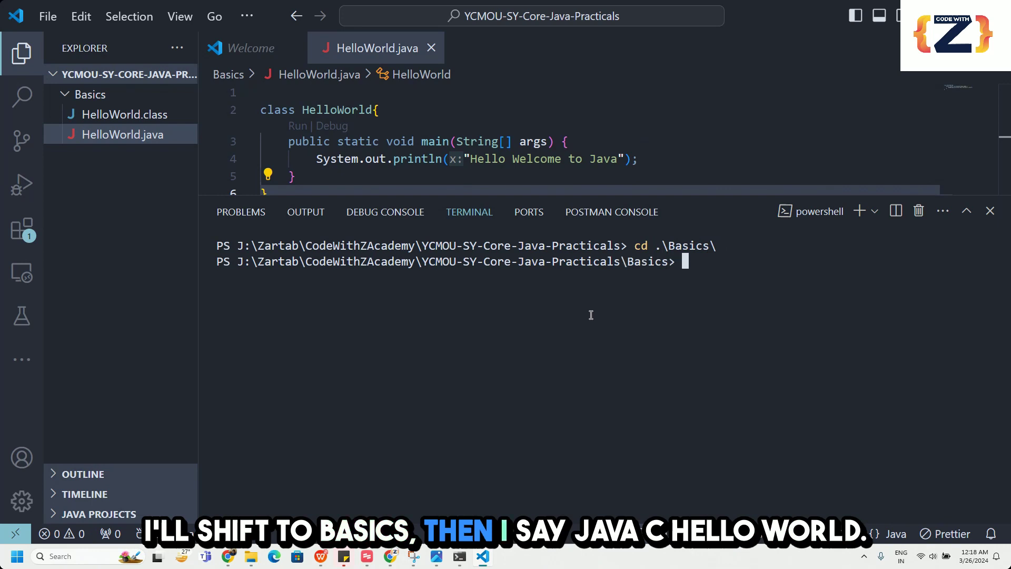
pyautogui.write('javac ')
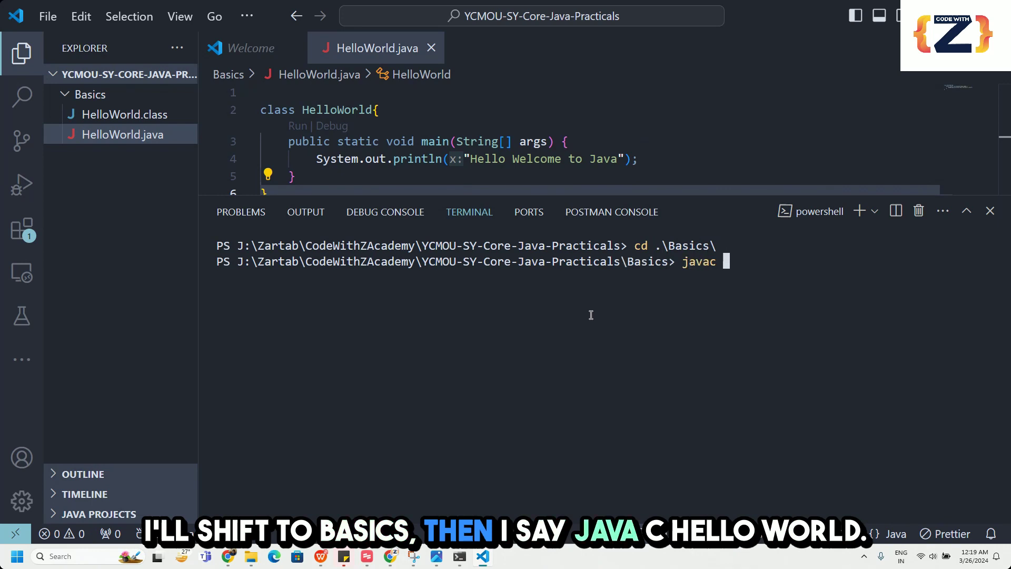
pyautogui.write('.\\H')
pyautogui.press('Tab')
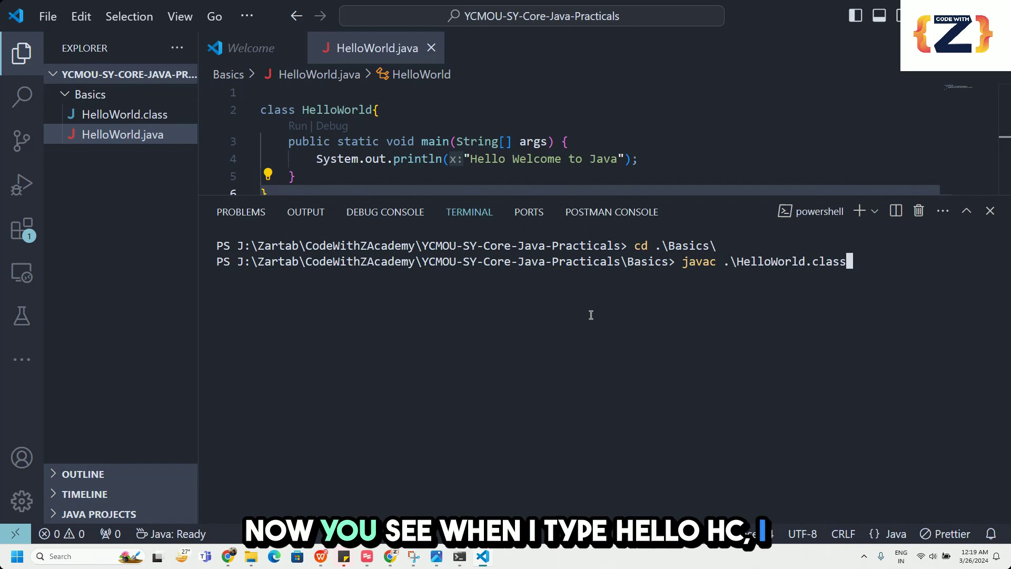
pyautogui.press('BackSpace')
pyautogui.press('BackSpace')
pyautogui.press('BackSpace')
pyautogui.press('BackSpace')
pyautogui.press('BackSpace')
pyautogui.press('BackSpace')
pyautogui.press('BackSpace')
pyautogui.press('BackSpace')
pyautogui.press('BackSpace')
pyautogui.press('BackSpace')
pyautogui.press('BackSpace')
pyautogui.press('BackSpace')
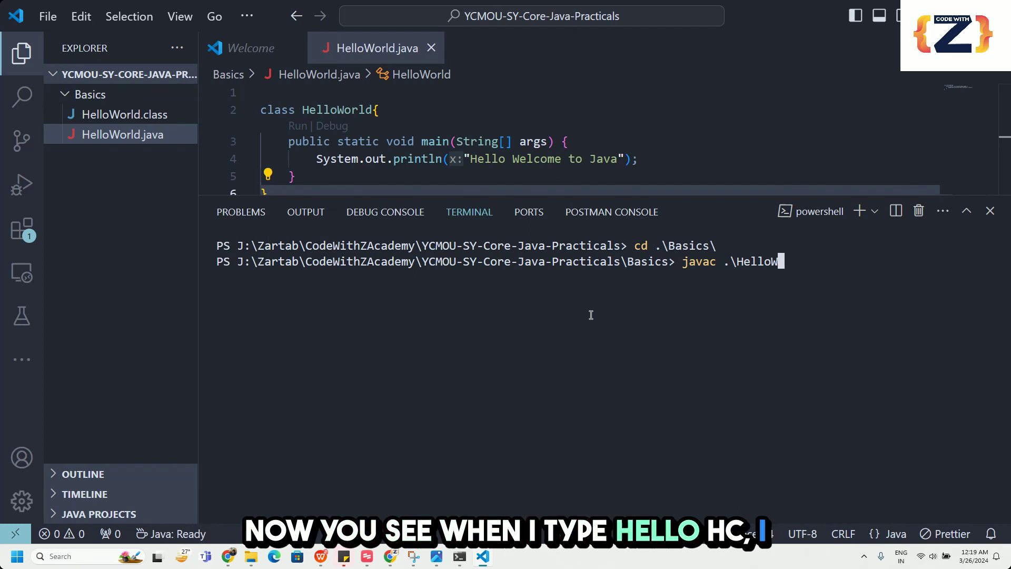
pyautogui.write('H')
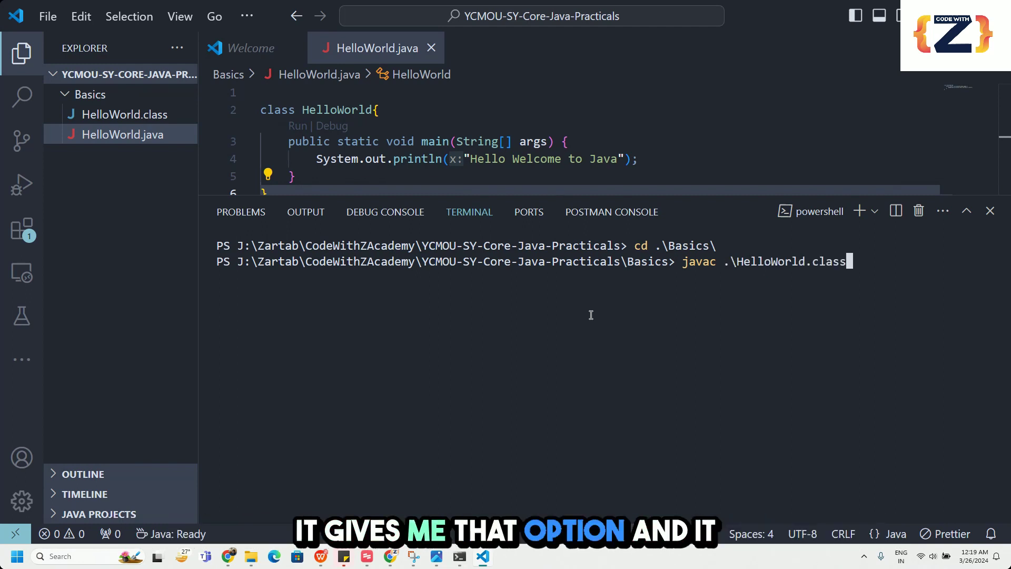
pyautogui.press('Tab')
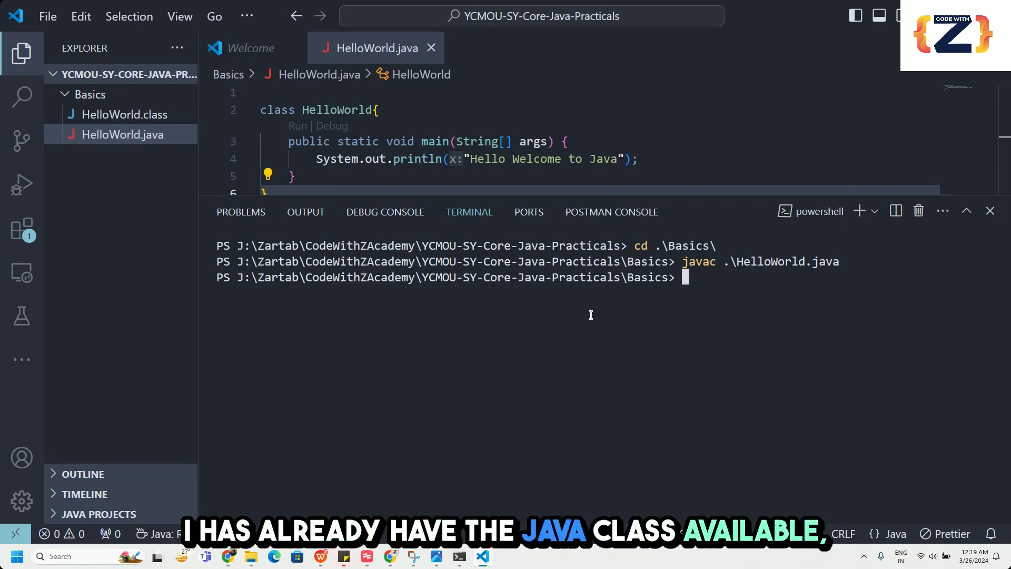
# Run java .\HelloWorld, which fails, then java HelloWorld to print the greeting
pyautogui.write('java H')
pyautogui.press('Tab')
pyautogui.press('BackSpace')
pyautogui.press('BackSpace')
pyautogui.press('BackSpace')
pyautogui.press('BackSpace')
pyautogui.press('BackSpace')
pyautogui.press('Return')
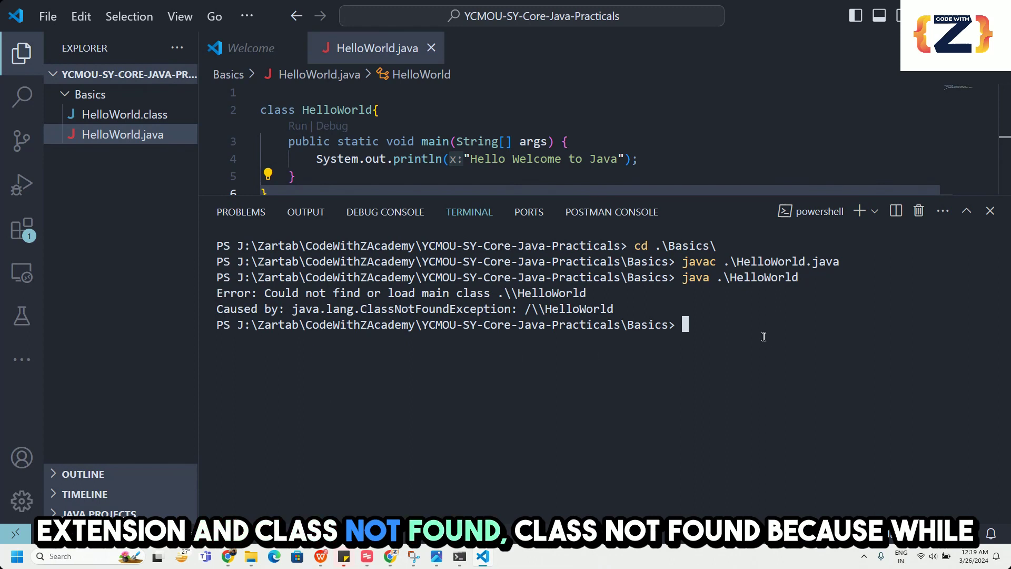
pyautogui.press('Up')
pyautogui.press('Left')
pyautogui.press('Left')
pyautogui.press('Left')
pyautogui.press('Left')
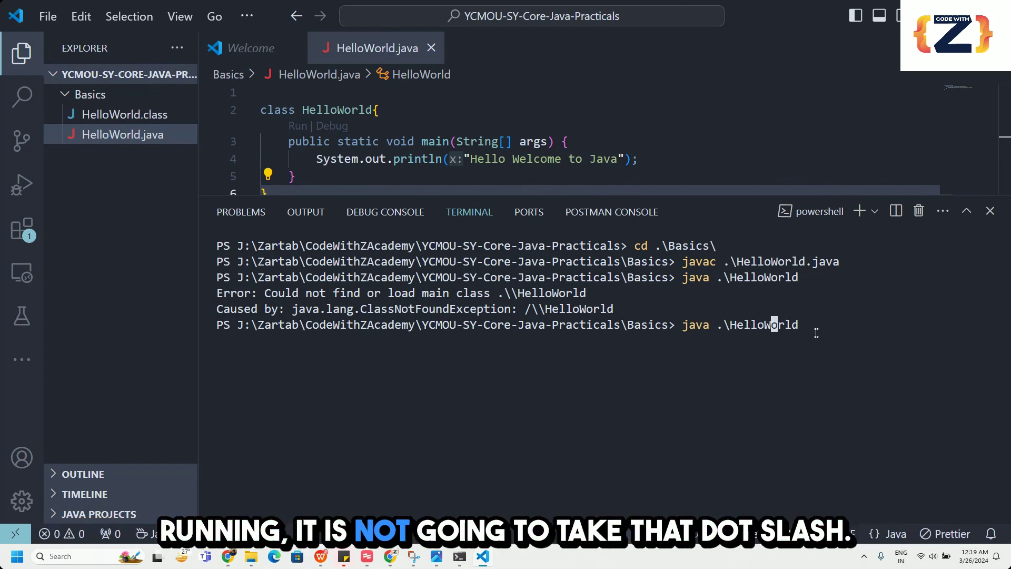
pyautogui.press('BackSpace')
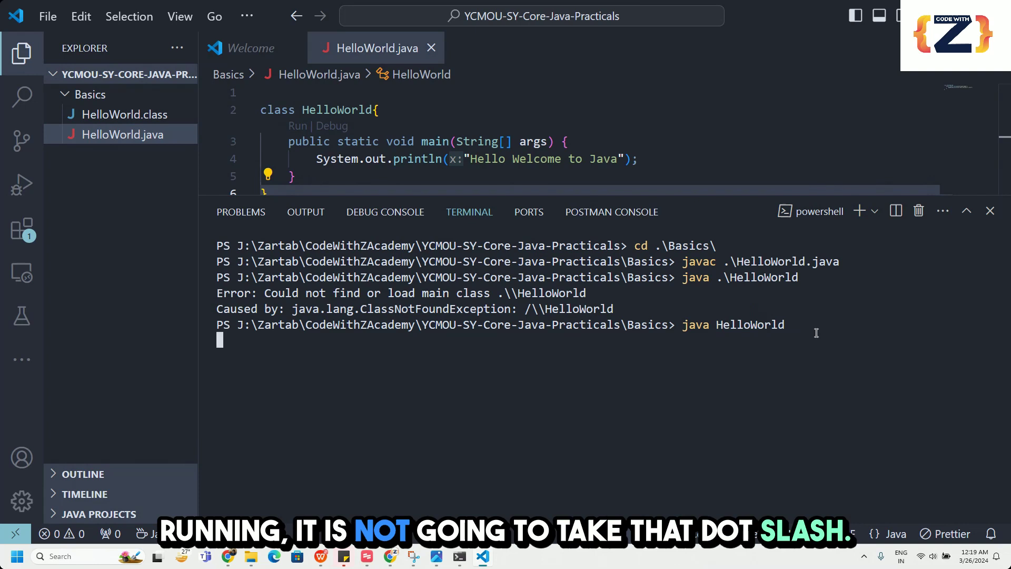
pyautogui.press('Return')
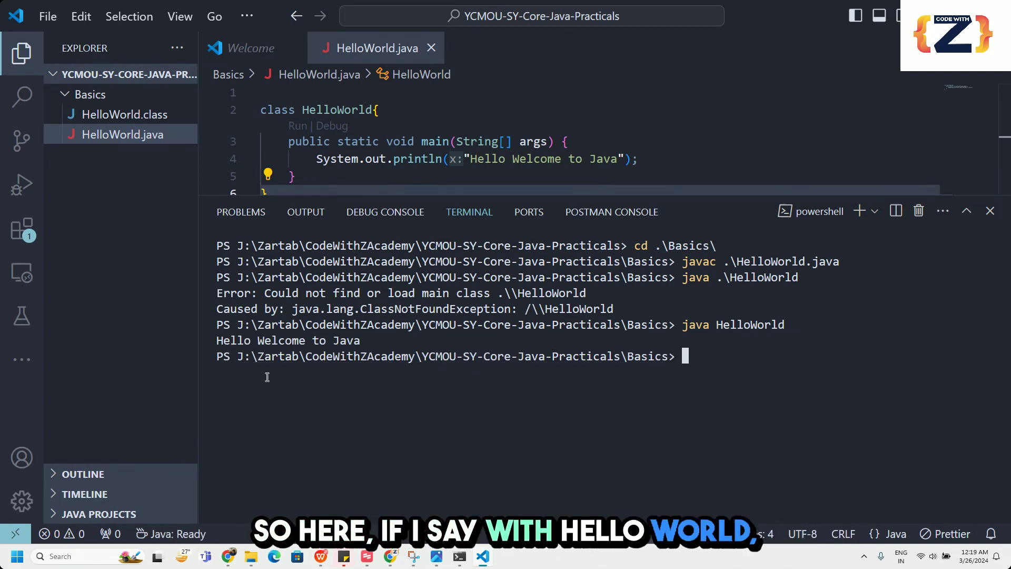
pyautogui.moveTo(380, 342); pyautogui.dragTo(212, 342)
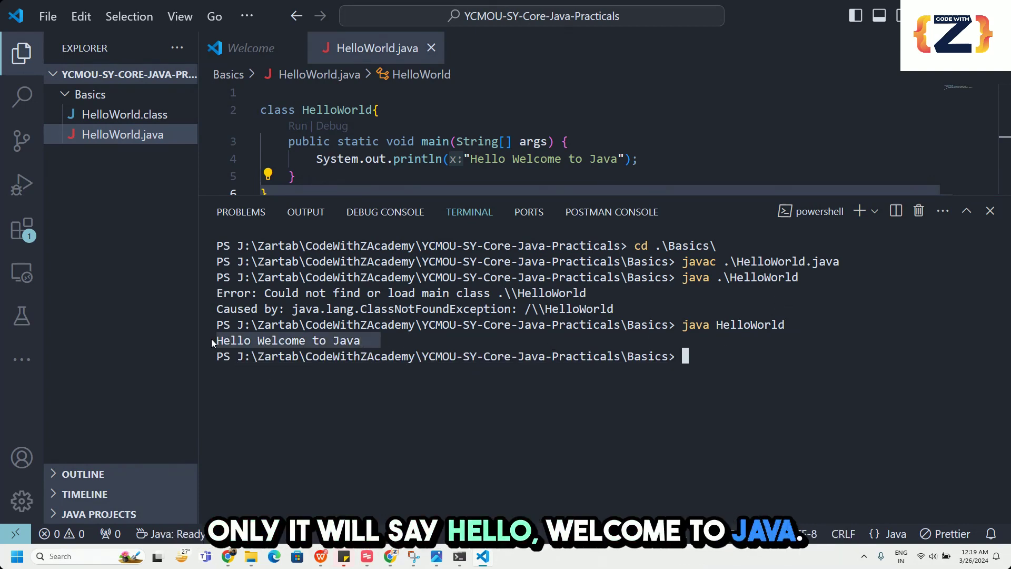
pyautogui.moveTo(364, 197); pyautogui.dragTo(364, 338)
# Run HelloWorld via the Run code lens above main, allowing Java through the firewall
pyautogui.click(635, 274)
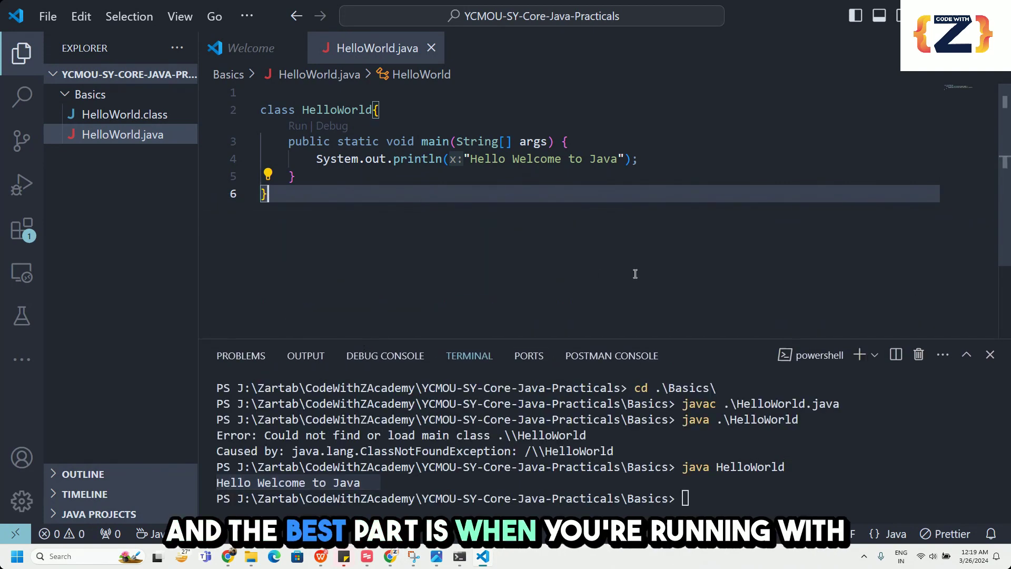
pyautogui.click(298, 127)
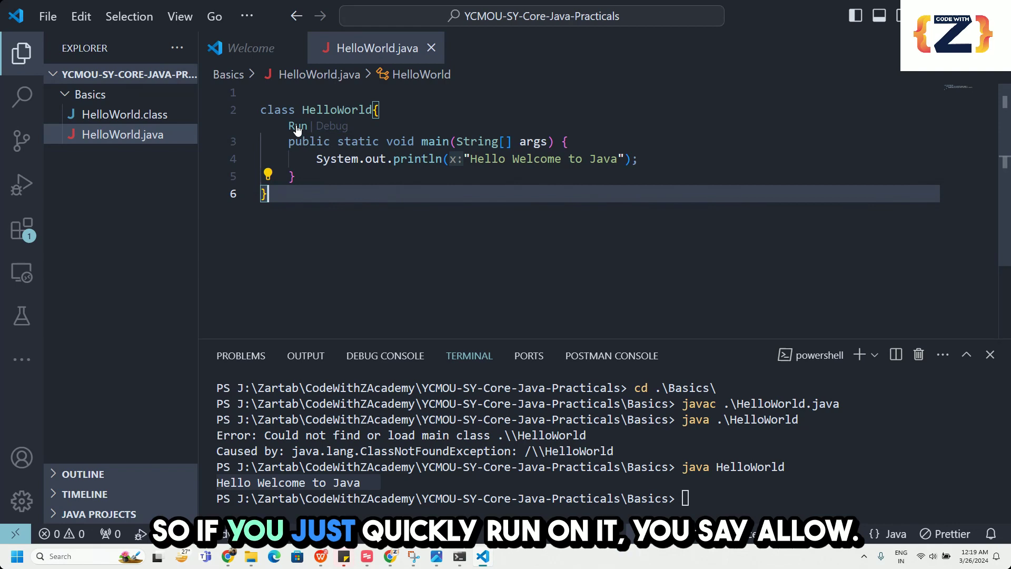
pyautogui.click(456, 360)
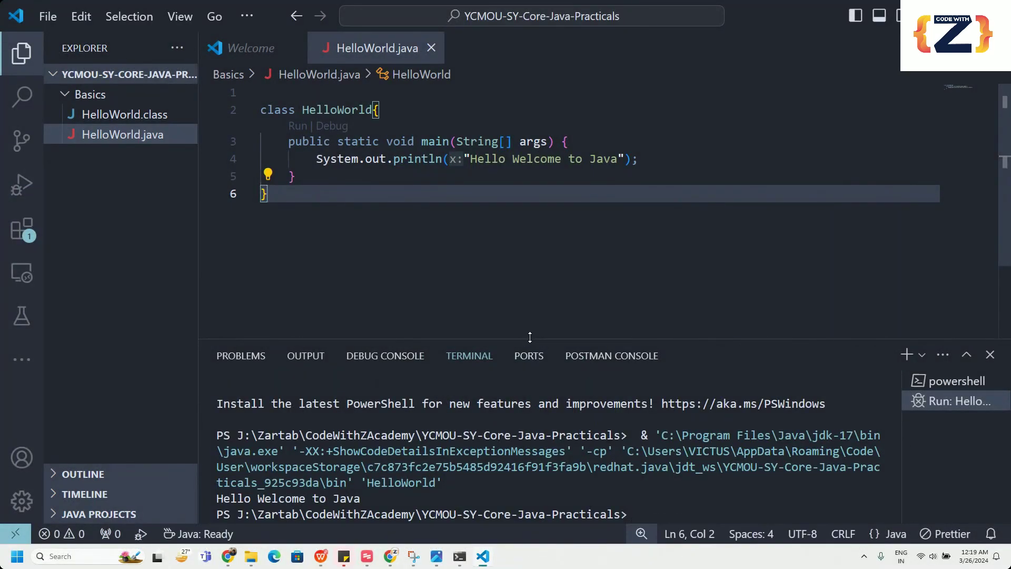
pyautogui.moveTo(529, 340); pyautogui.dragTo(532, 235)
pyautogui.moveTo(421, 404); pyautogui.dragTo(214, 407)
pyautogui.click(409, 446)
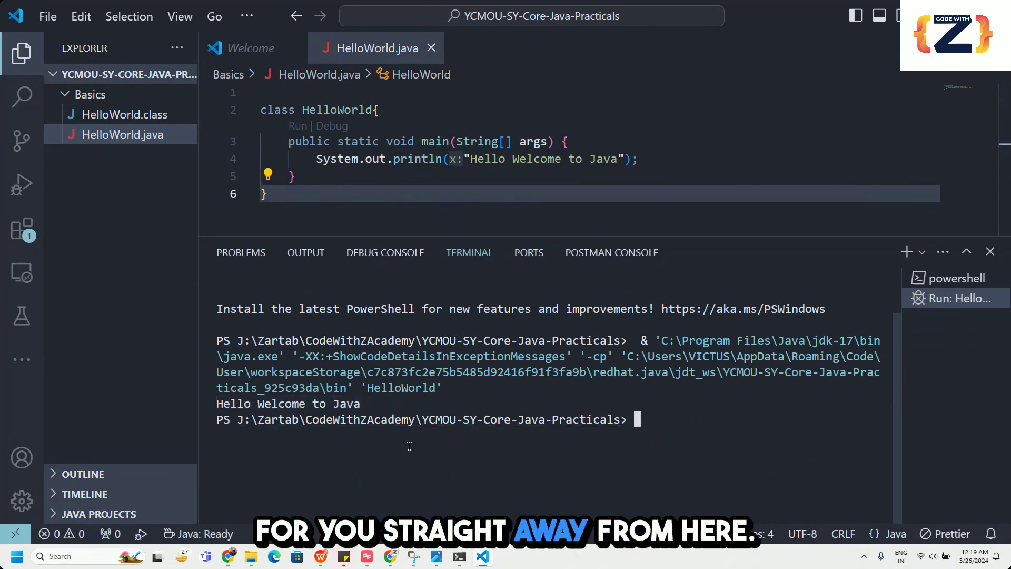
pyautogui.click(483, 233)
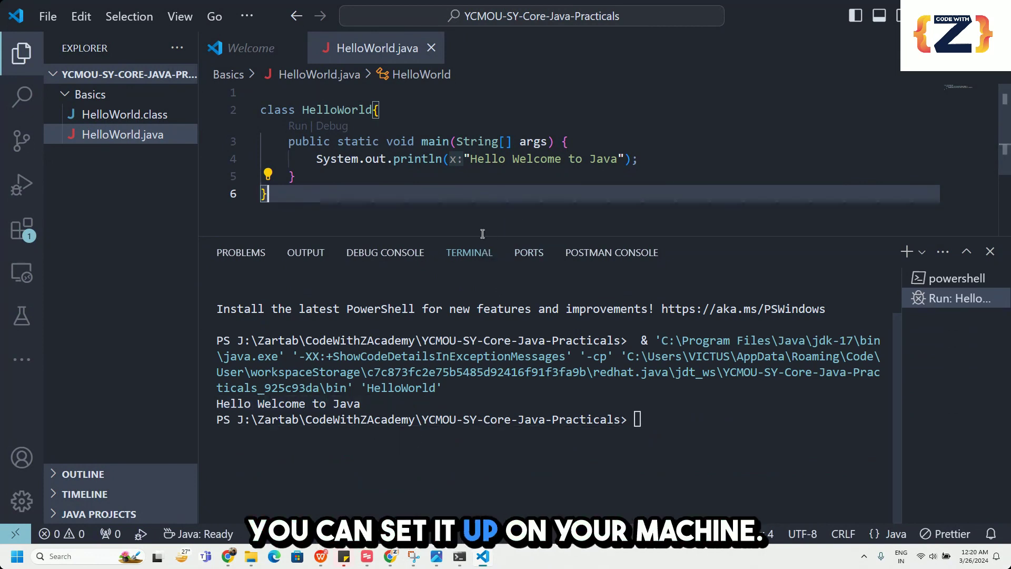
pyautogui.moveTo(483, 236); pyautogui.dragTo(479, 281)
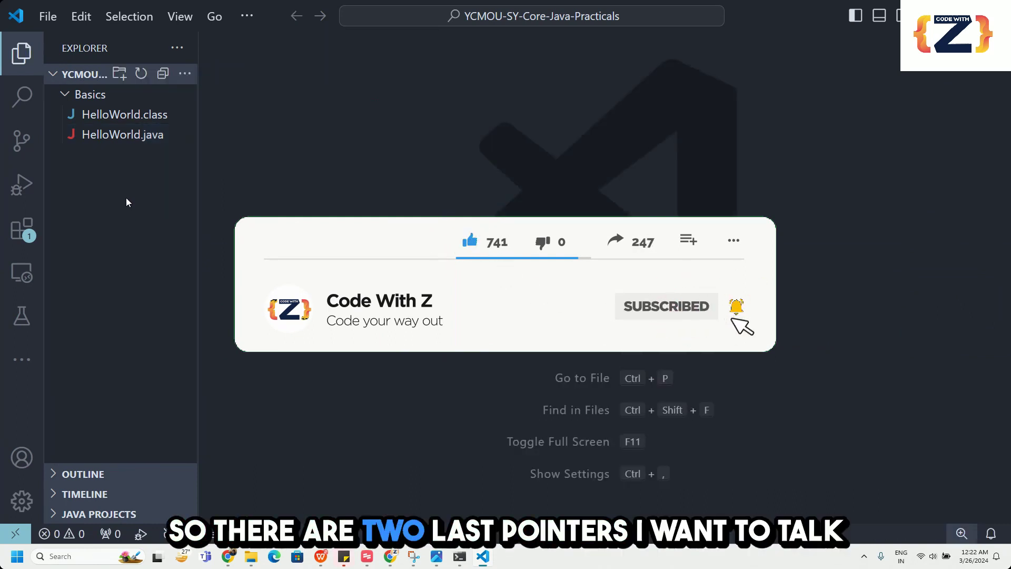
# Create a new root-level file B.java and clear its generated class template
pyautogui.click(187, 73)
pyautogui.click(204, 100)
pyautogui.write('B.java')
pyautogui.press('Return')
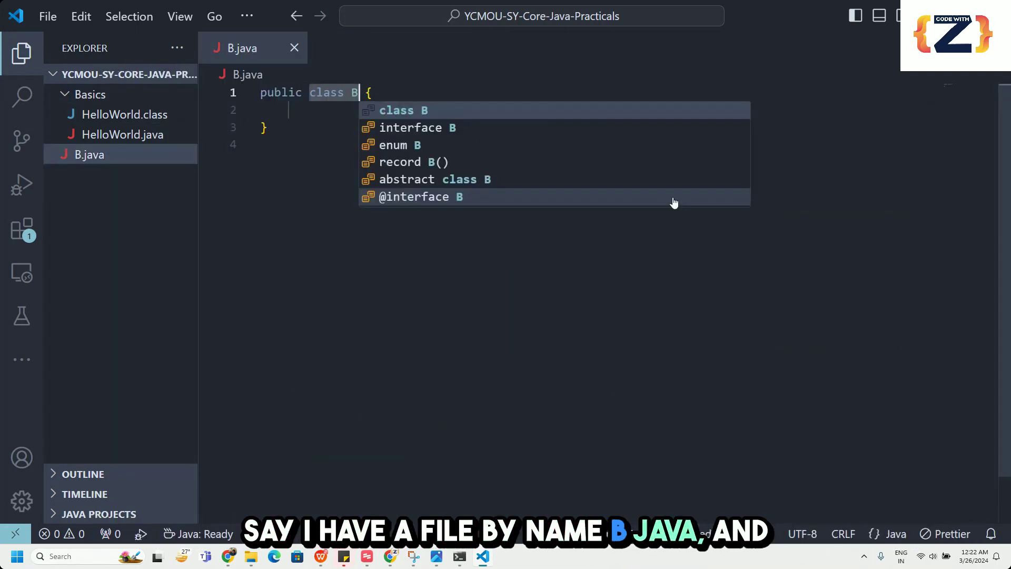
pyautogui.press('Escape')
pyautogui.hotkey('ctrl', 'a')
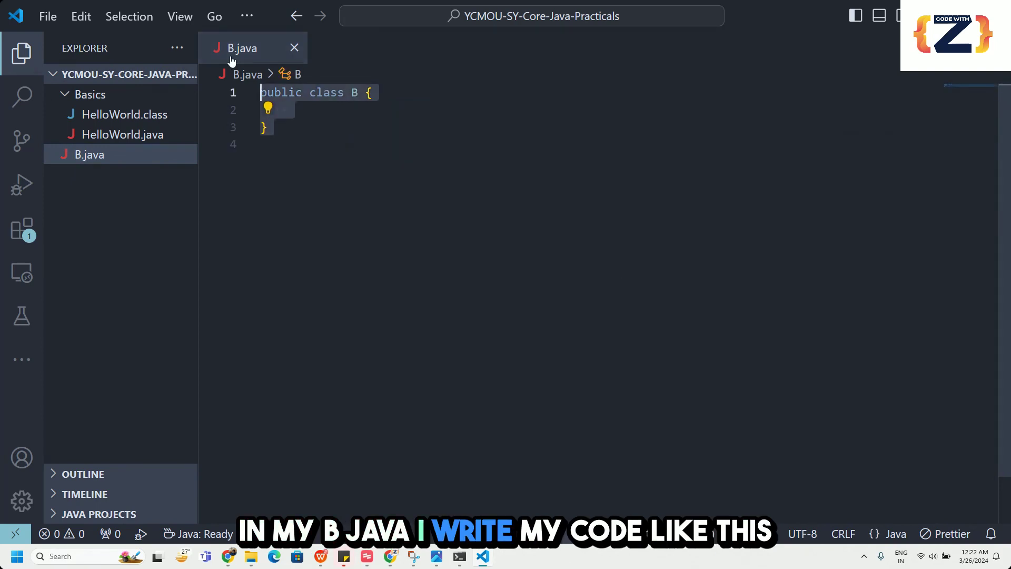
pyautogui.press('BackSpace')
# Write class A with a main method that prints "Test A"
pyautogui.write('class A')
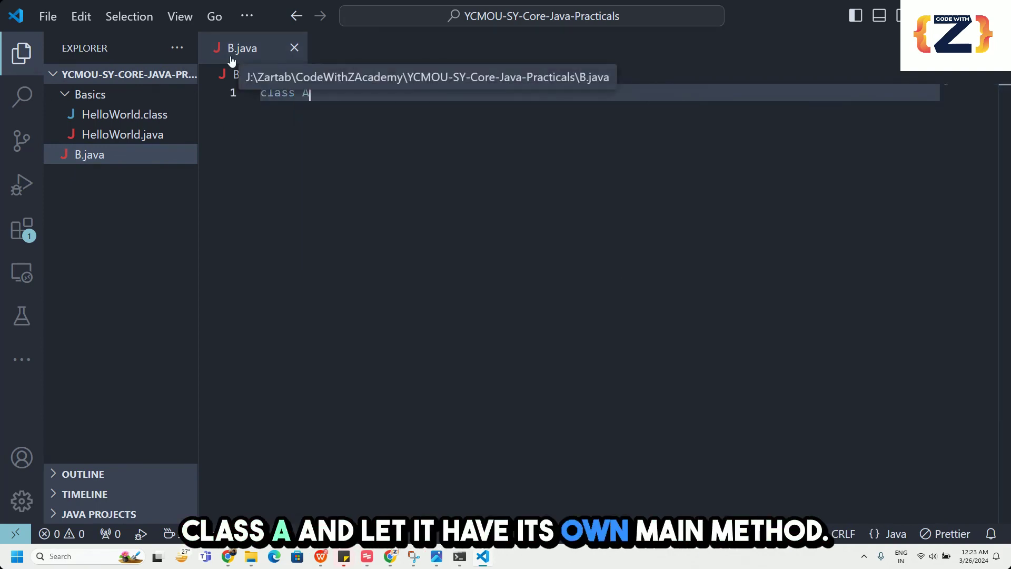
pyautogui.write('{')
pyautogui.press('Return')
pyautogui.write('maibn')
pyautogui.press('Return')
pyautogui.press('BackSpace')
pyautogui.press('BackSpace')
pyautogui.press('BackSpace')
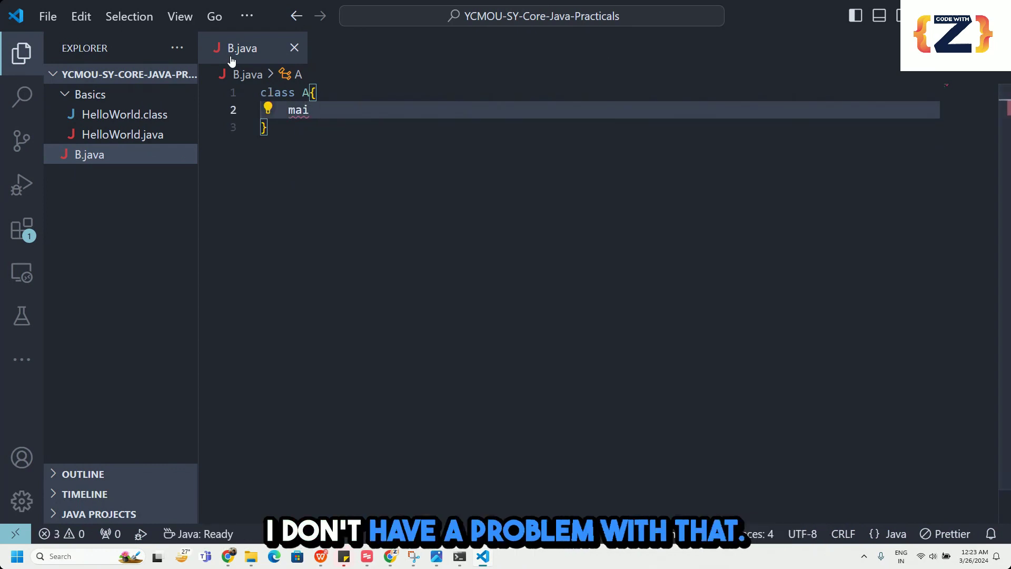
pyautogui.write('n')
pyautogui.press('Return')
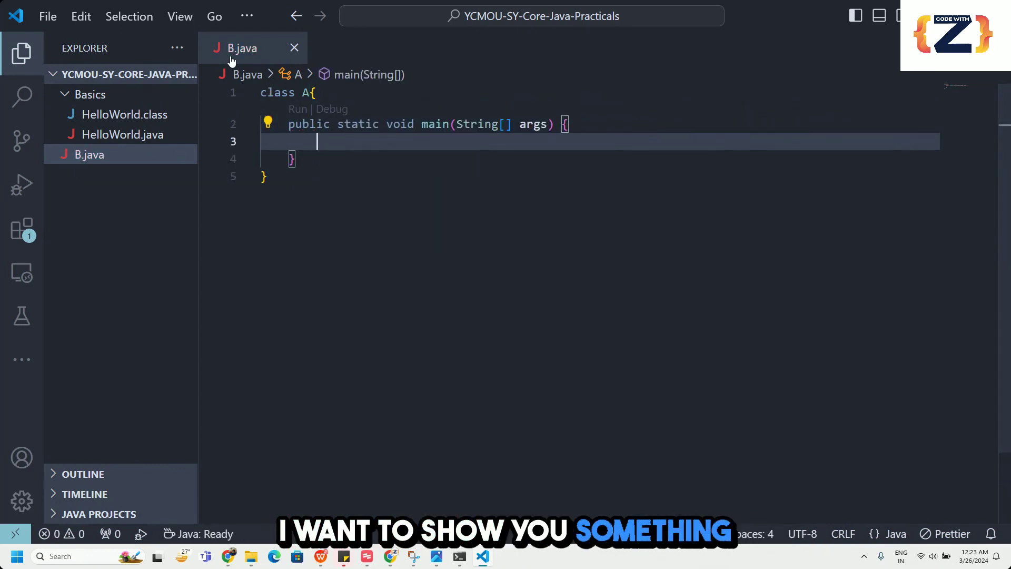
pyautogui.write('sout')
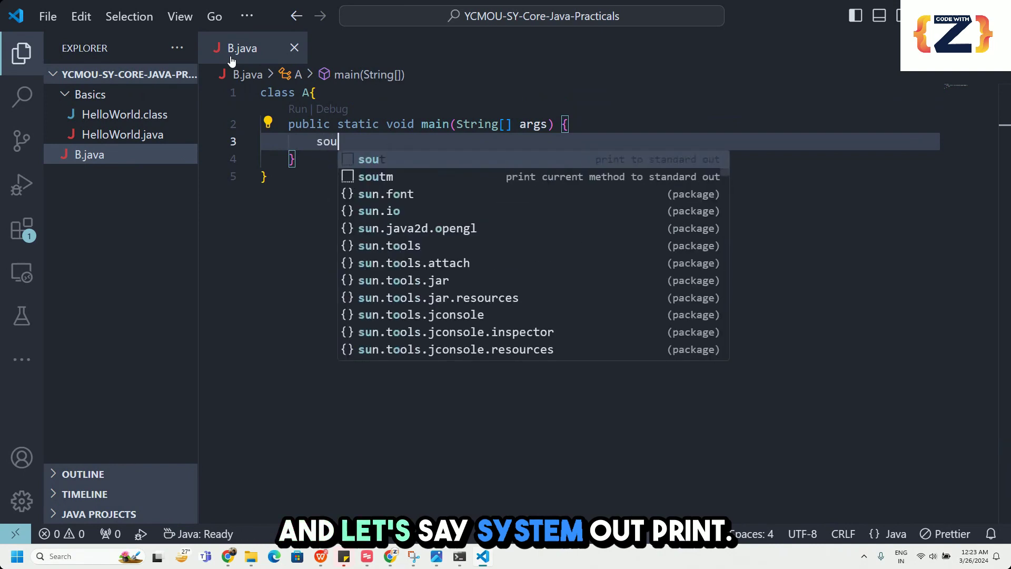
pyautogui.press('Return')
pyautogui.write('"Test A");')
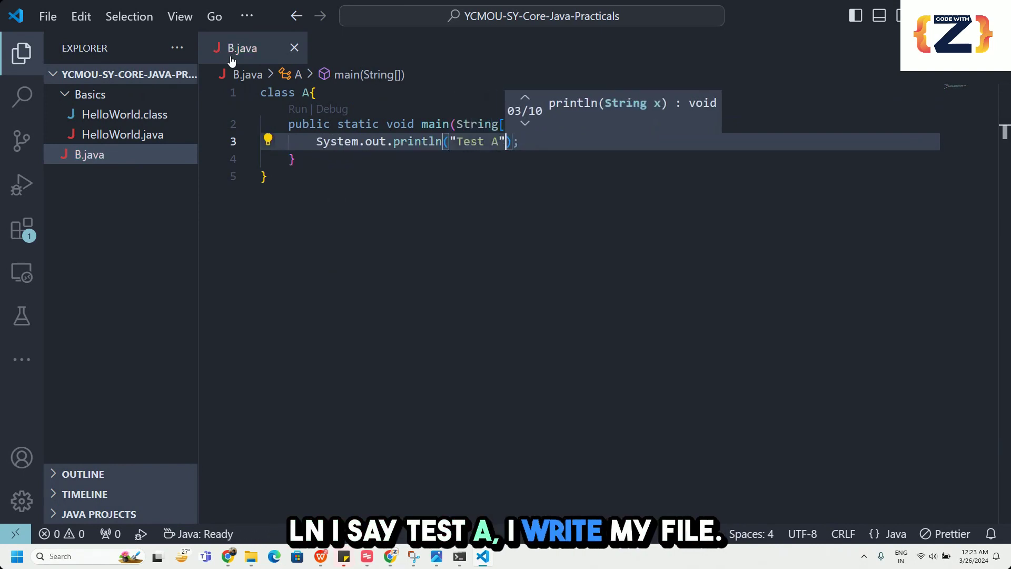
pyautogui.press('Escape')
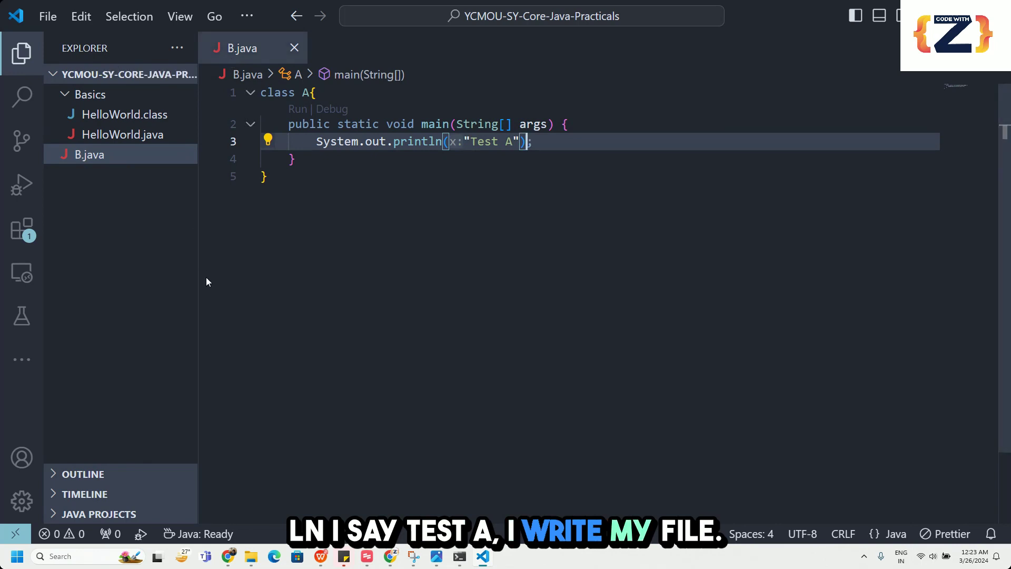
pyautogui.click(518, 294)
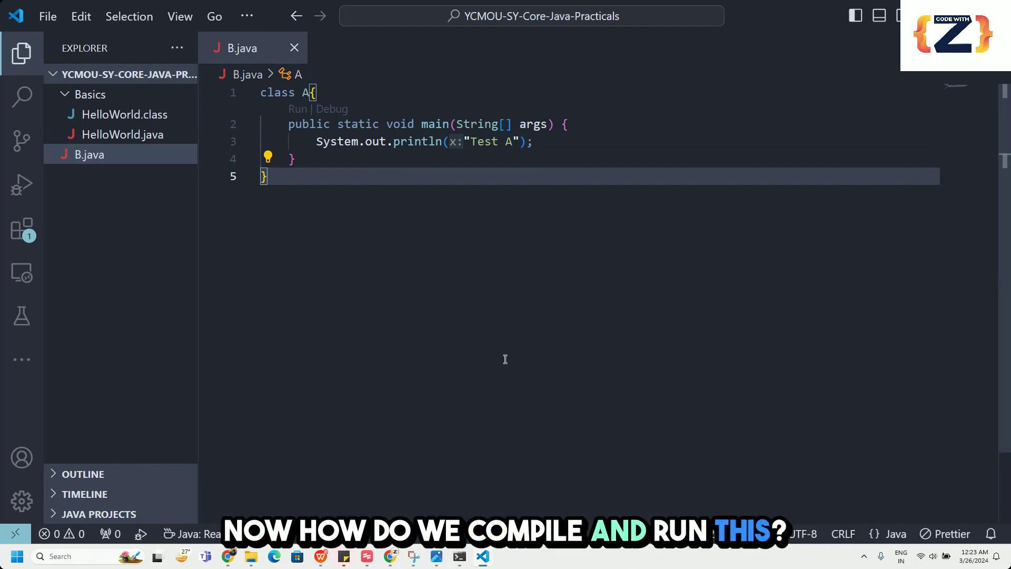
pyautogui.moveTo(466, 558)
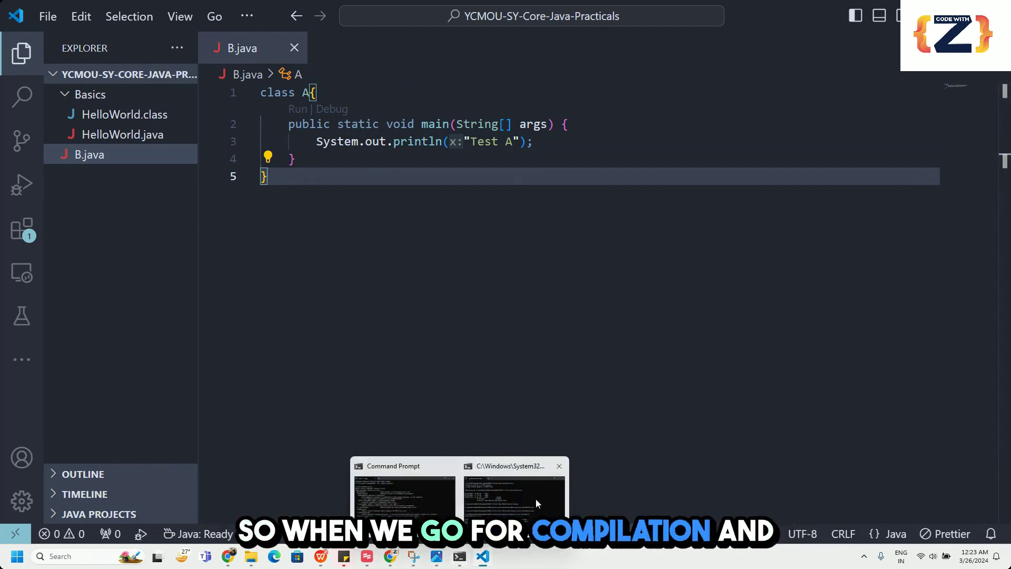
# Drag B.java from the YCMOU-SY-Core-Java-Practicals folder into the Basics folder
pyautogui.click(560, 467)
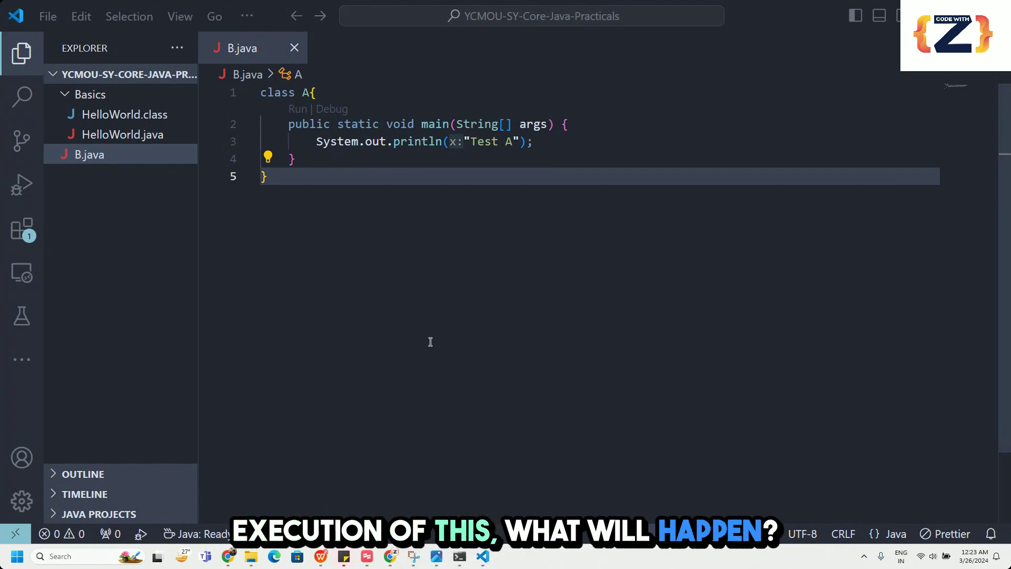
pyautogui.click(257, 561)
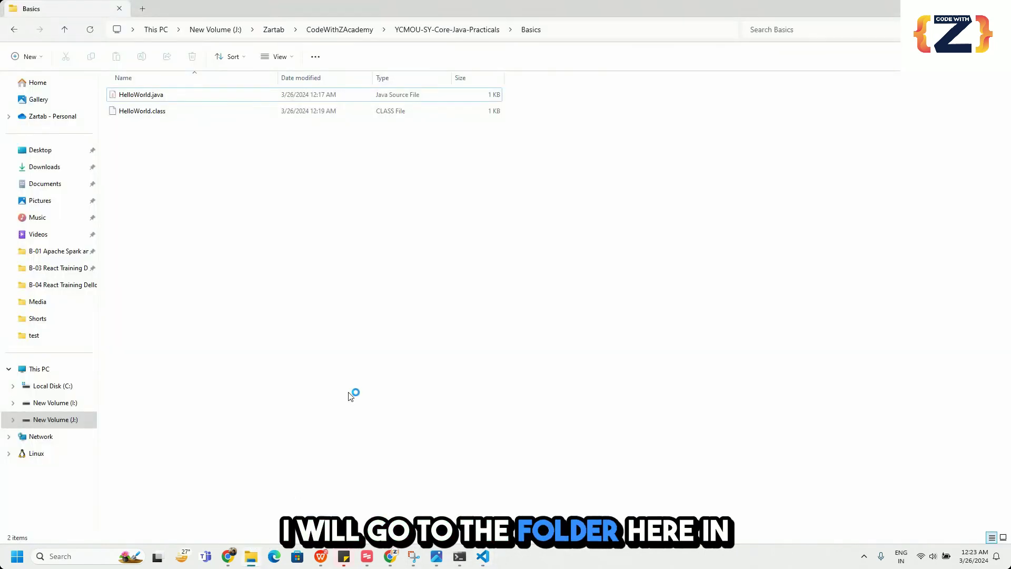
pyautogui.click(559, 27)
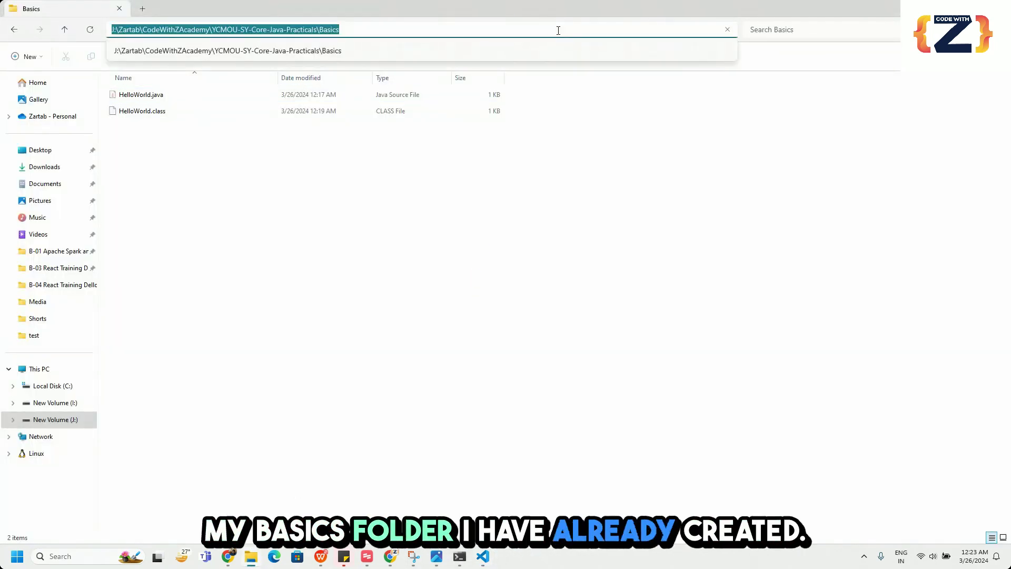
pyautogui.press('Return')
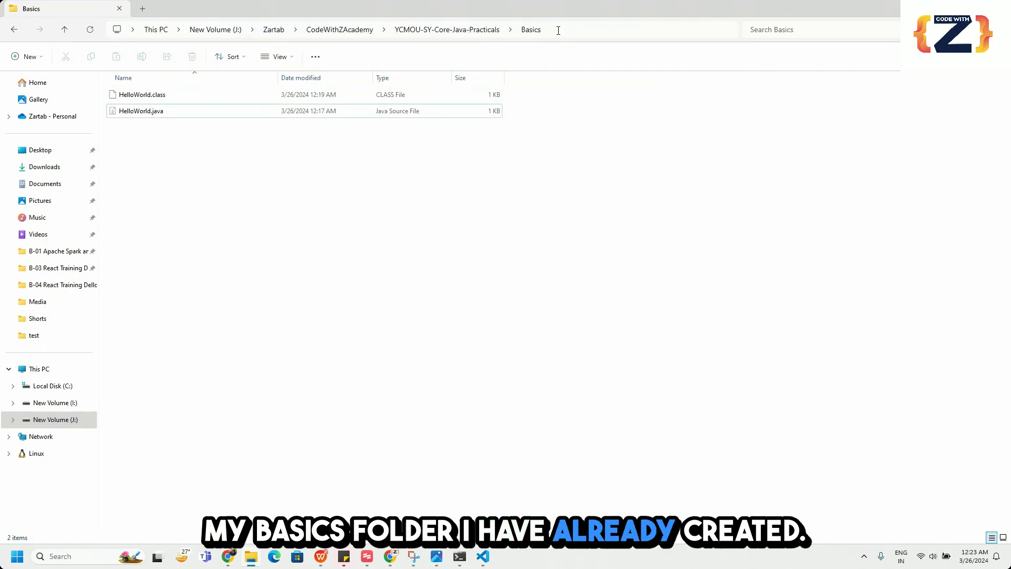
pyautogui.click(489, 32)
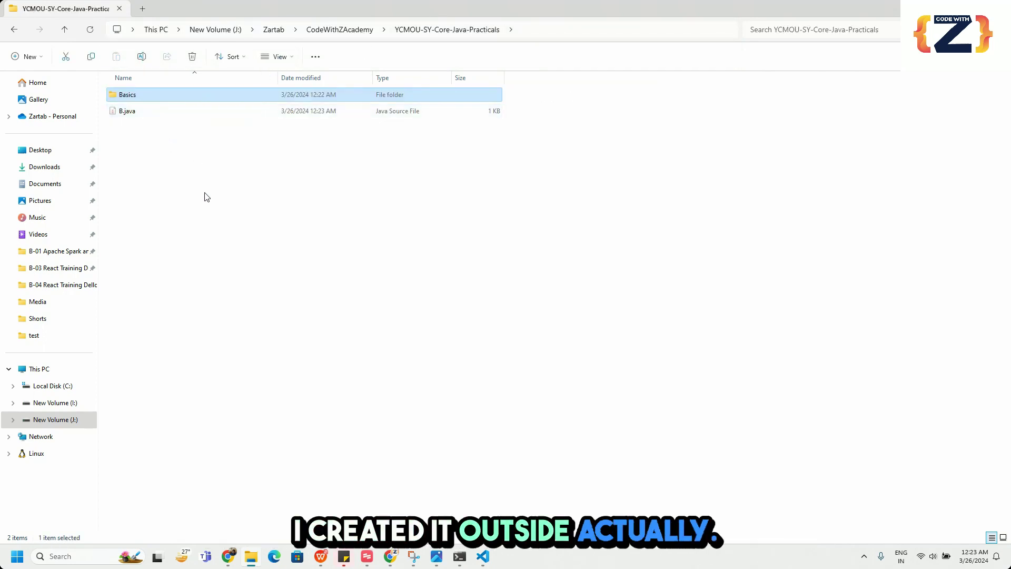
pyautogui.moveTo(169, 111); pyautogui.dragTo(250, 100)
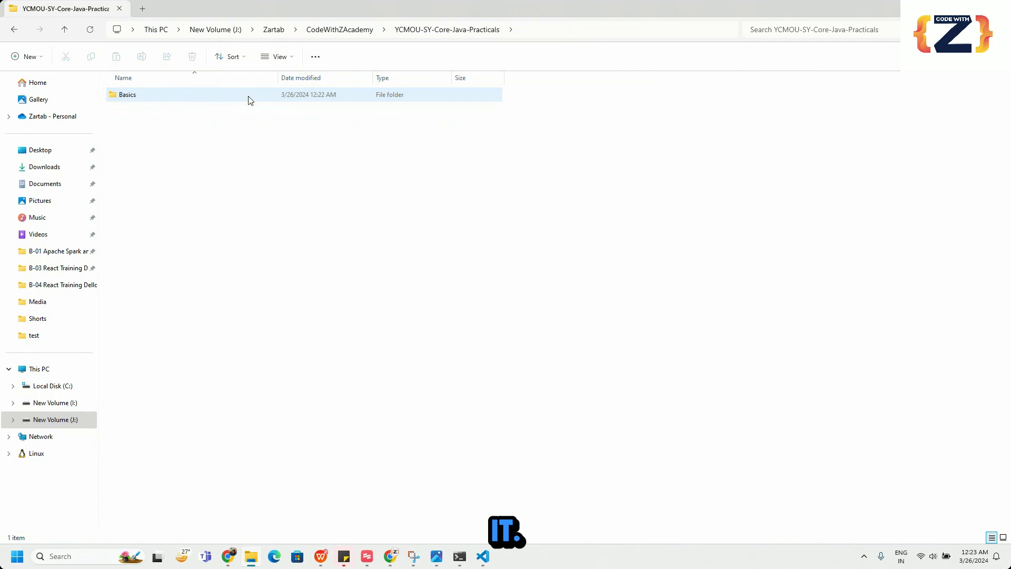
# Open cmd from the Basics address bar and compile B.java, producing A.class
pyautogui.doubleClick(345, 94)
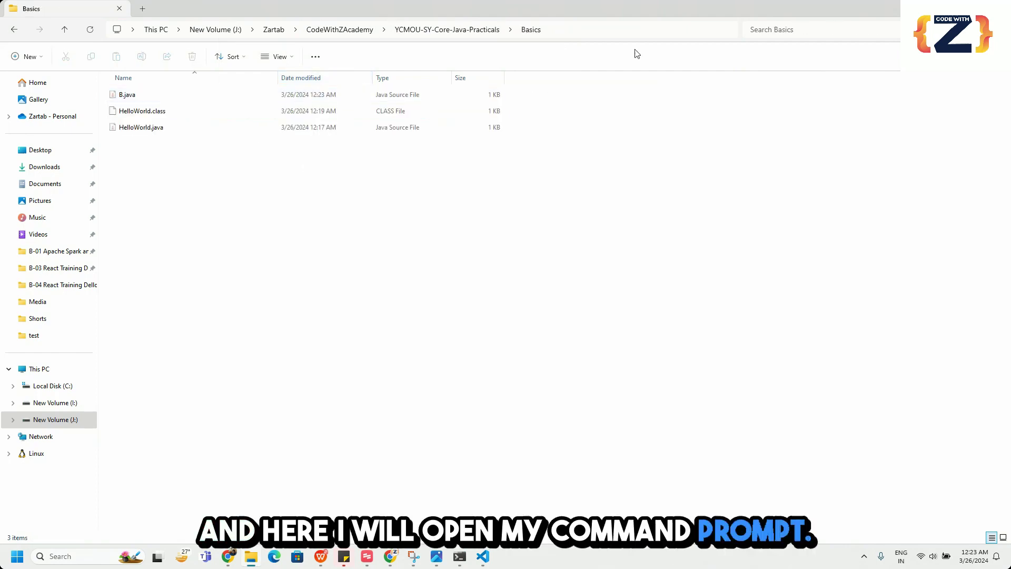
pyautogui.click(635, 37)
pyautogui.write('cmd')
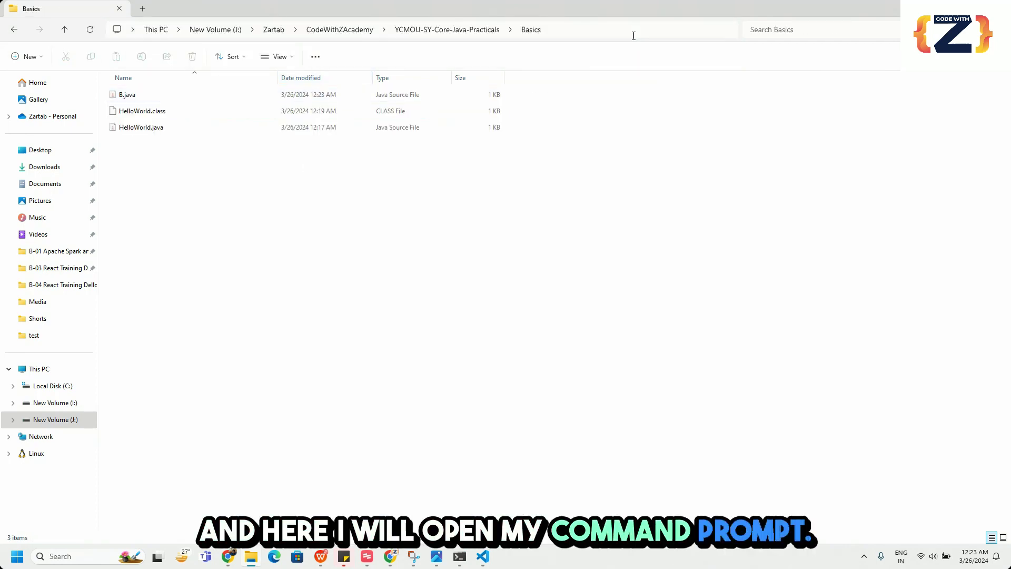
pyautogui.press('Return')
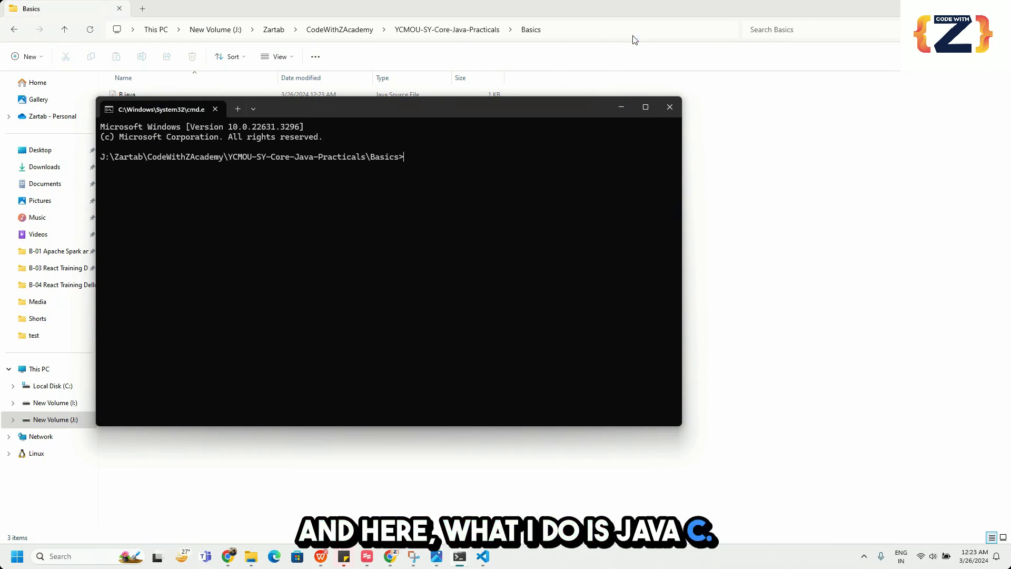
pyautogui.write('javac B.java')
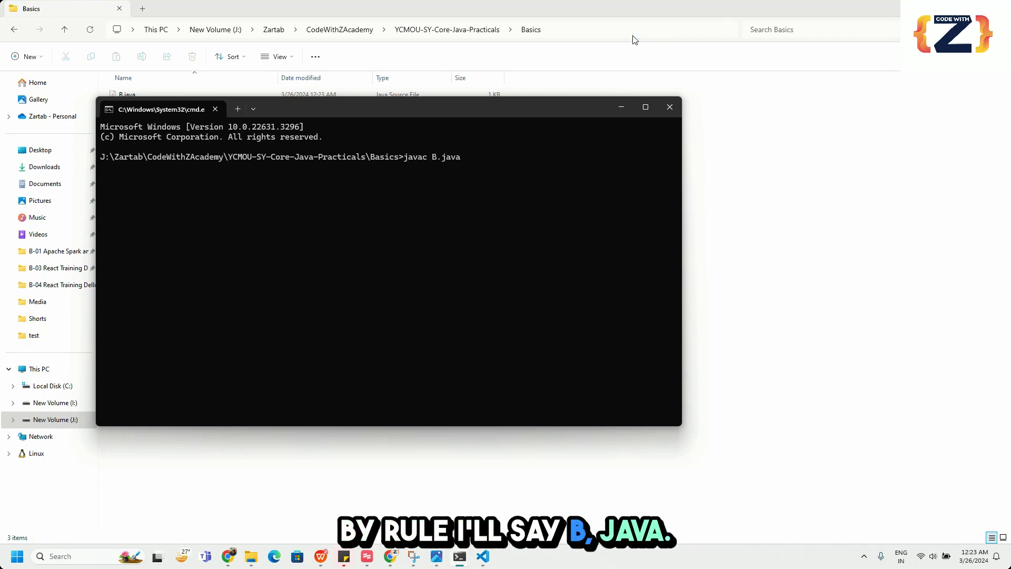
pyautogui.press('Return')
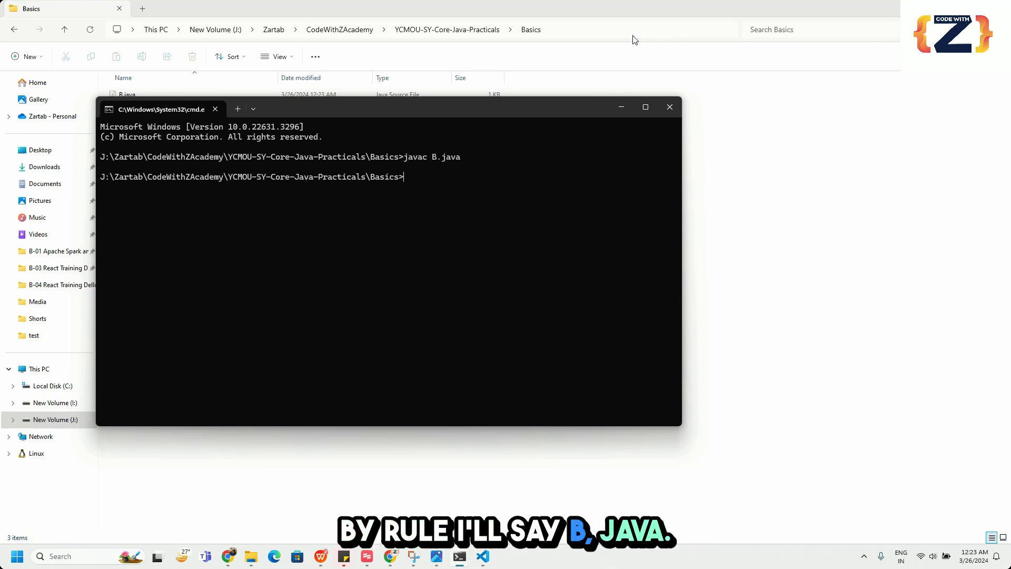
pyautogui.moveTo(408, 110); pyautogui.dragTo(423, 222)
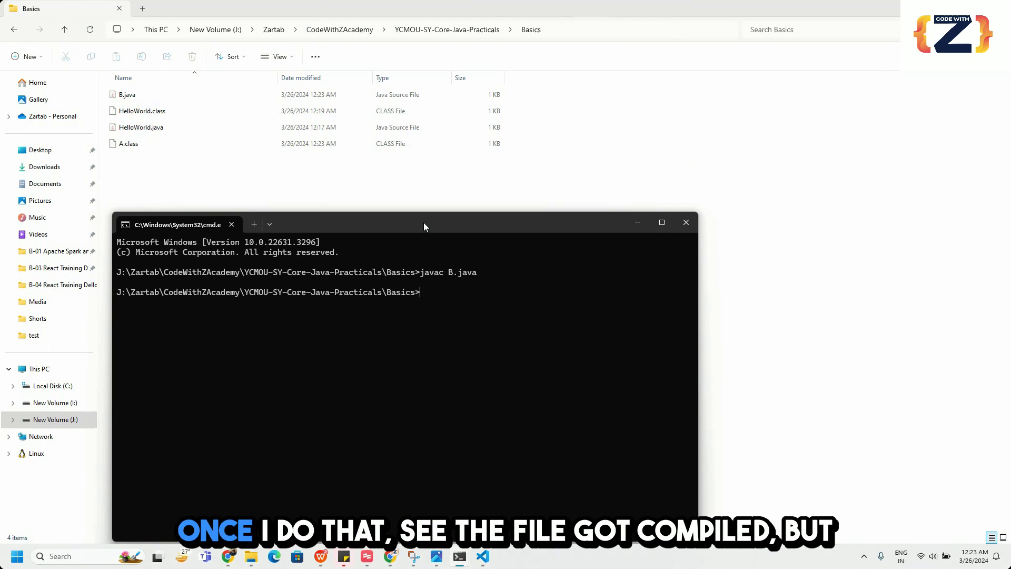
pyautogui.doubleClick(160, 144)
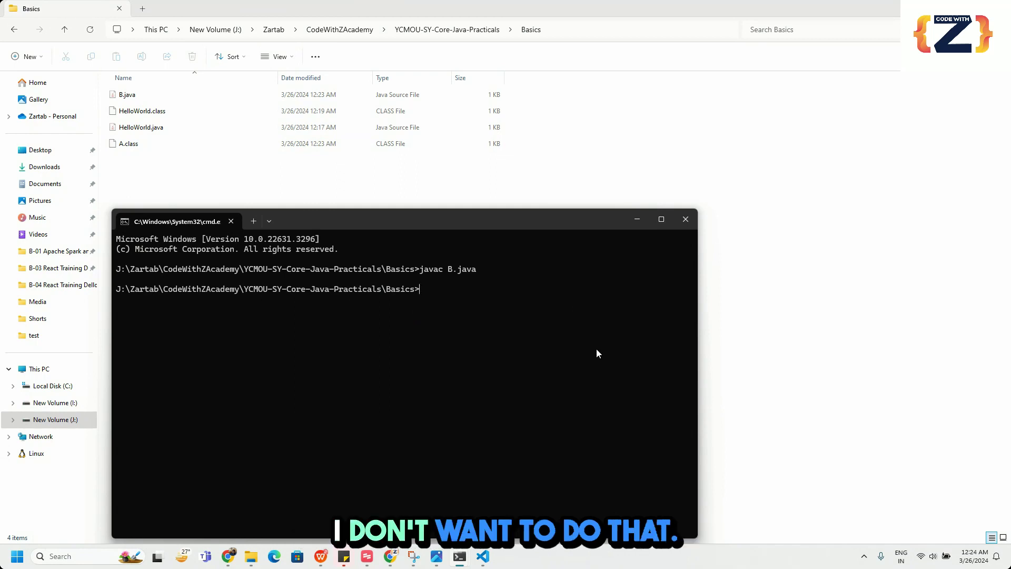
# Run java B, which fails with ClassNotFoundException, then java A to print "Test A"
pyautogui.write('ava ')
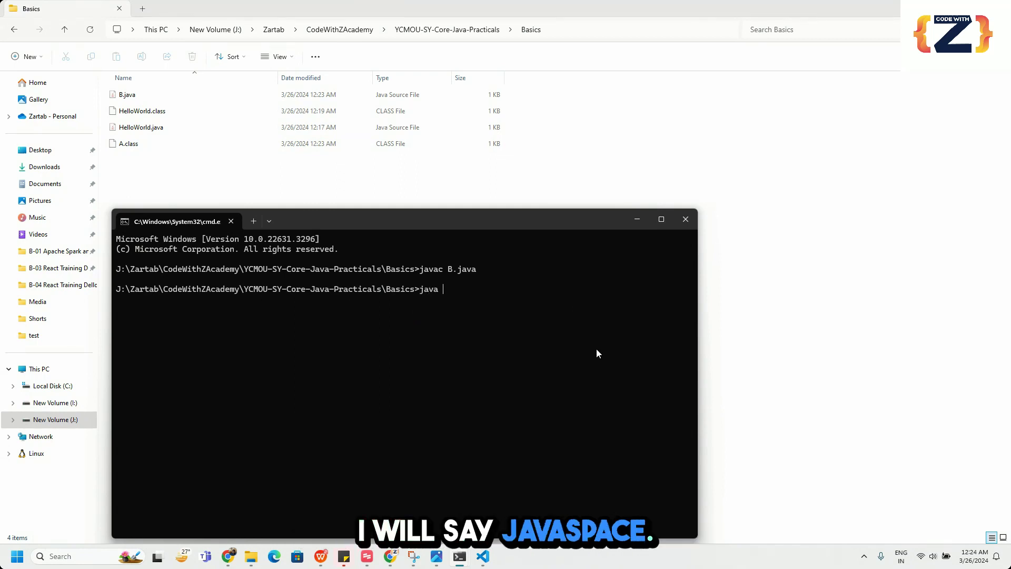
pyautogui.write('B')
pyautogui.press('Return')
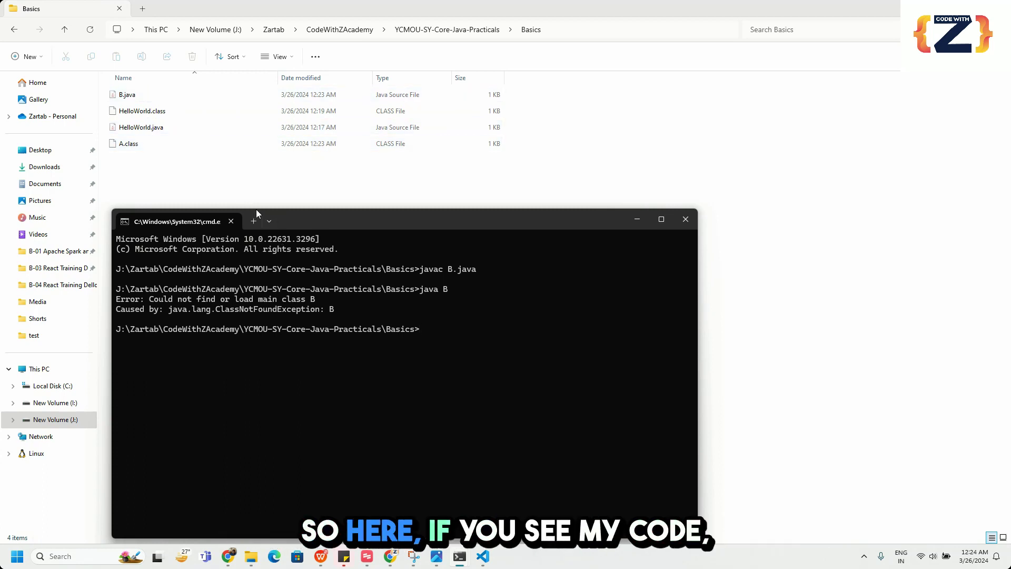
pyautogui.click(484, 557)
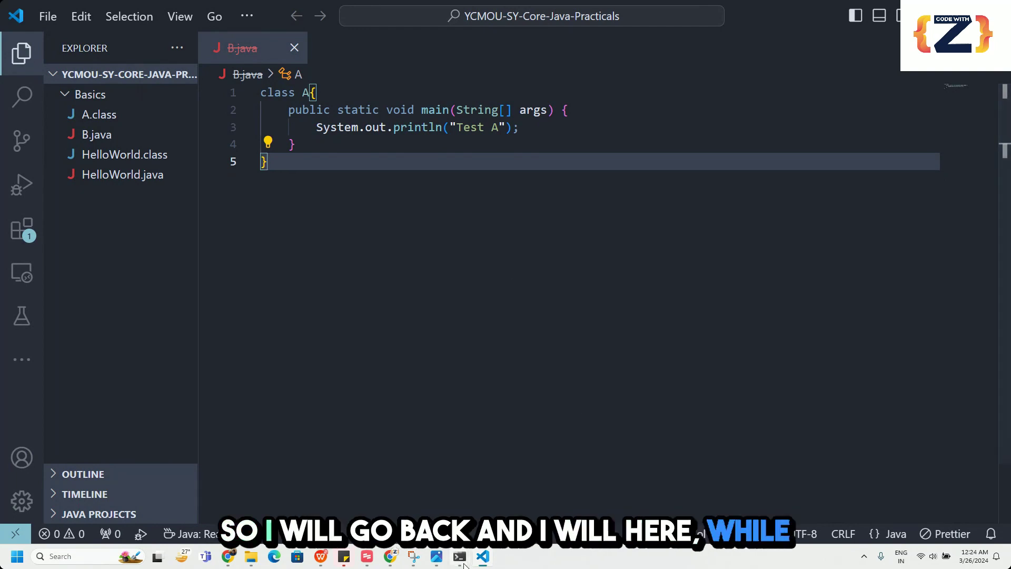
pyautogui.moveTo(462, 561)
pyautogui.click(505, 484)
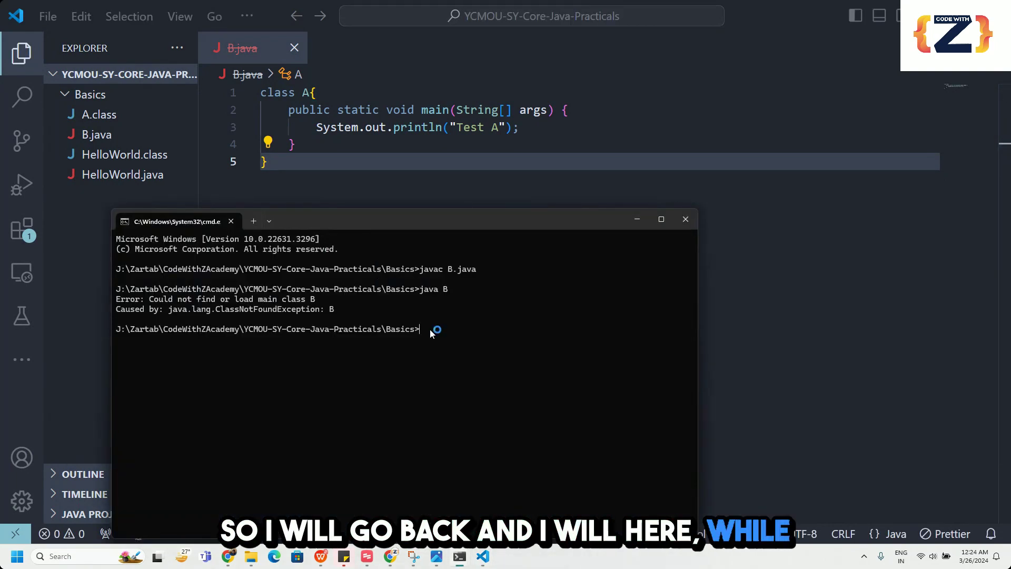
pyautogui.write('java')
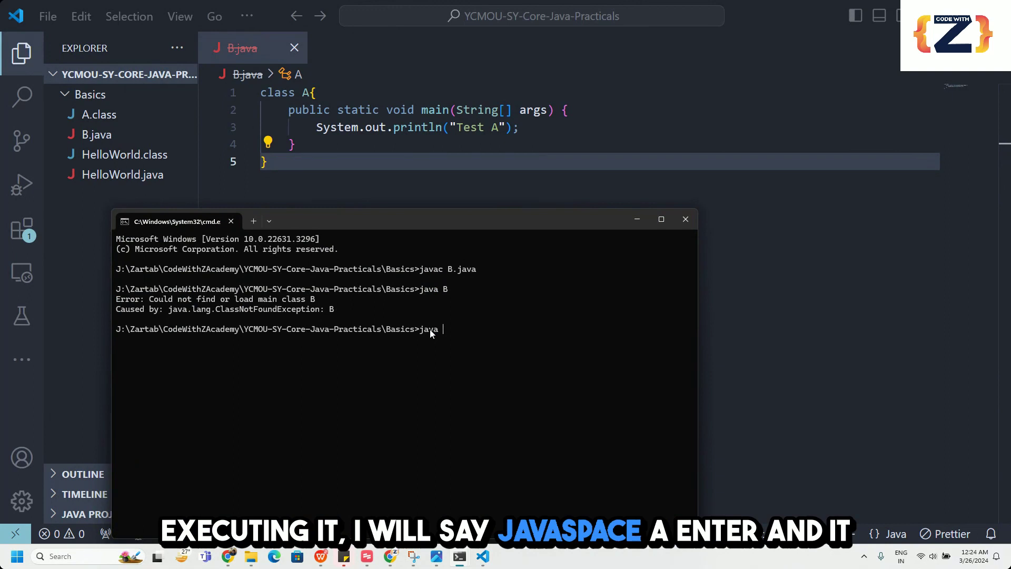
pyautogui.write(' A')
pyautogui.press('Return')
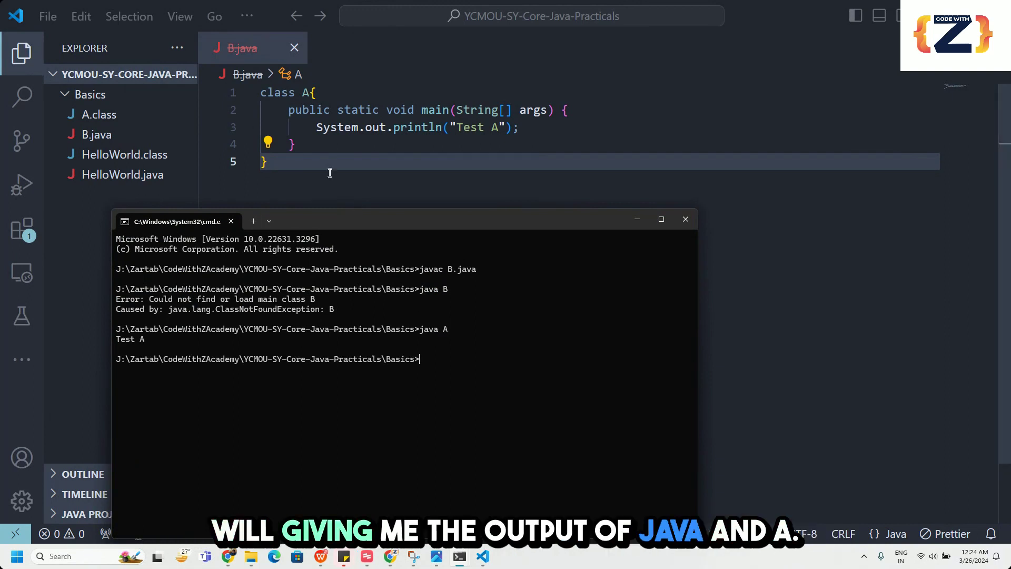
pyautogui.moveTo(352, 216); pyautogui.dragTo(419, 249)
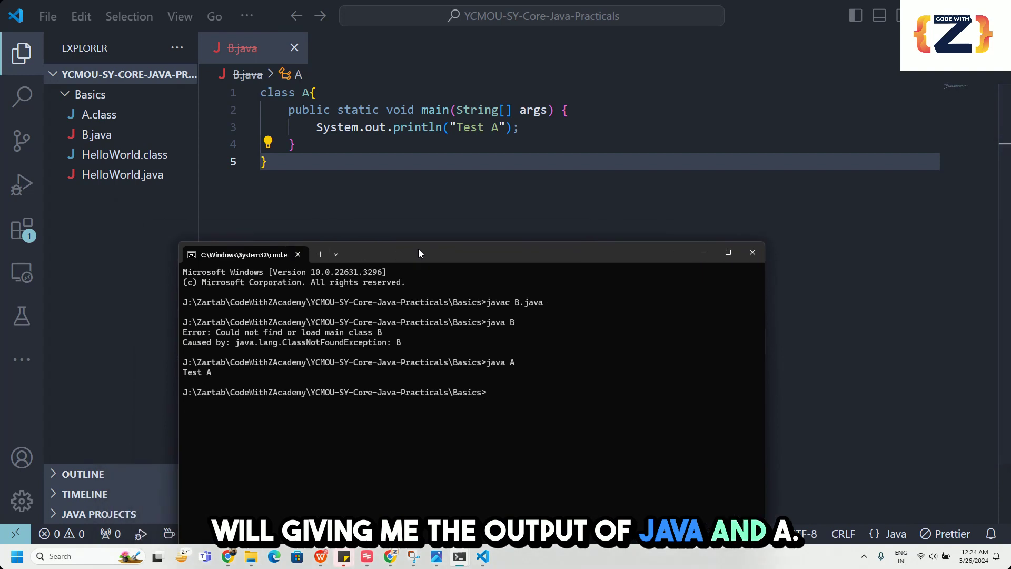
# Add Convetions.java to the Basics folder, keeping its empty public class Convetions template
pyautogui.click(503, 205)
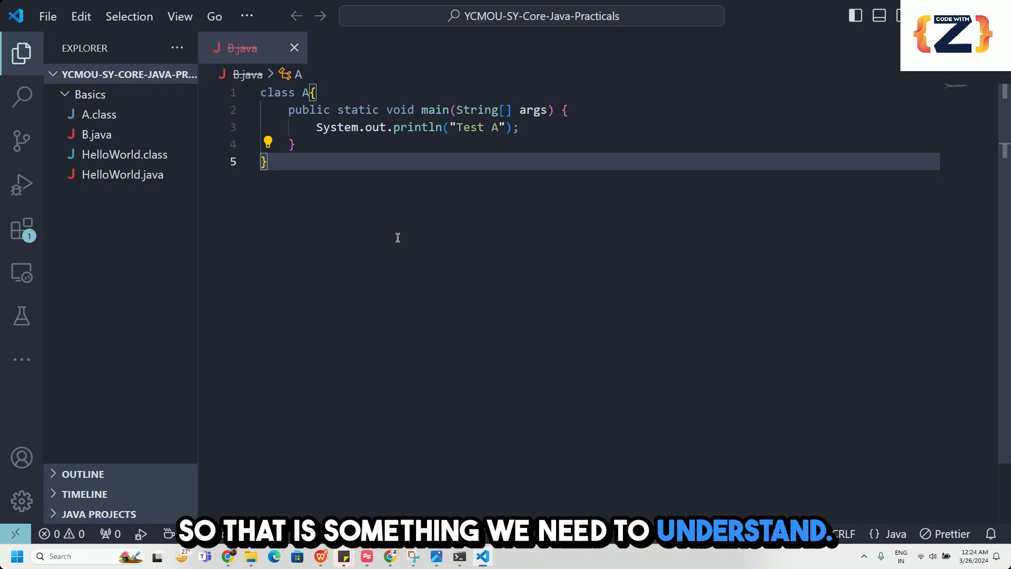
pyautogui.rightClick(124, 96)
pyautogui.click(211, 54)
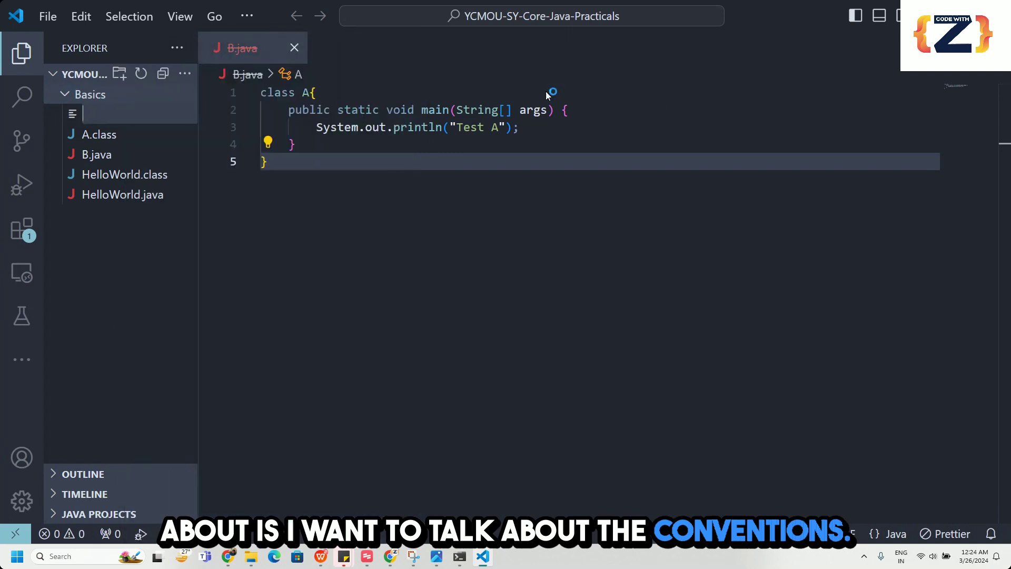
pyautogui.write('Conv')
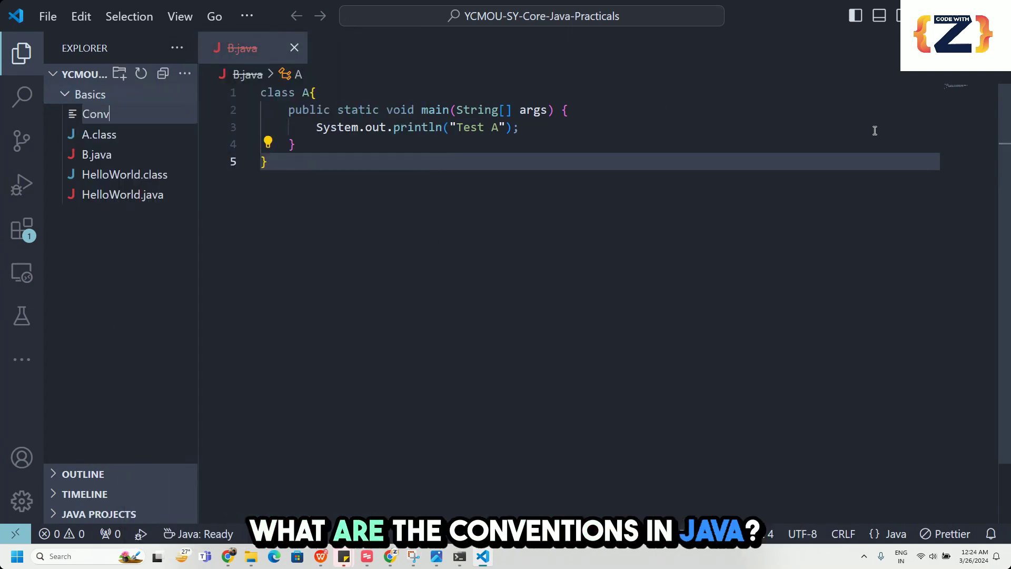
pyautogui.write('etions.java')
pyautogui.press('Return')
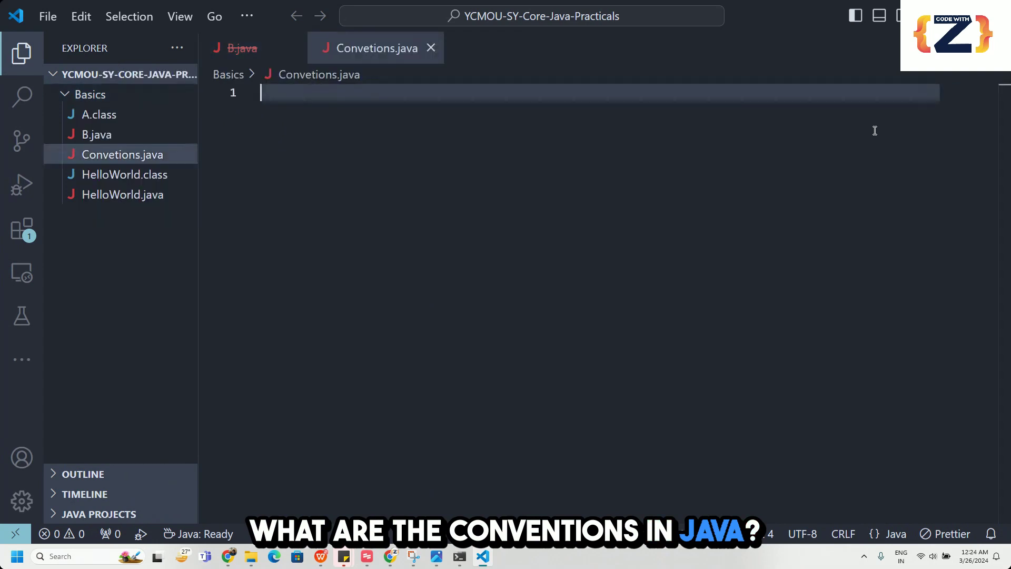
pyautogui.click(481, 350)
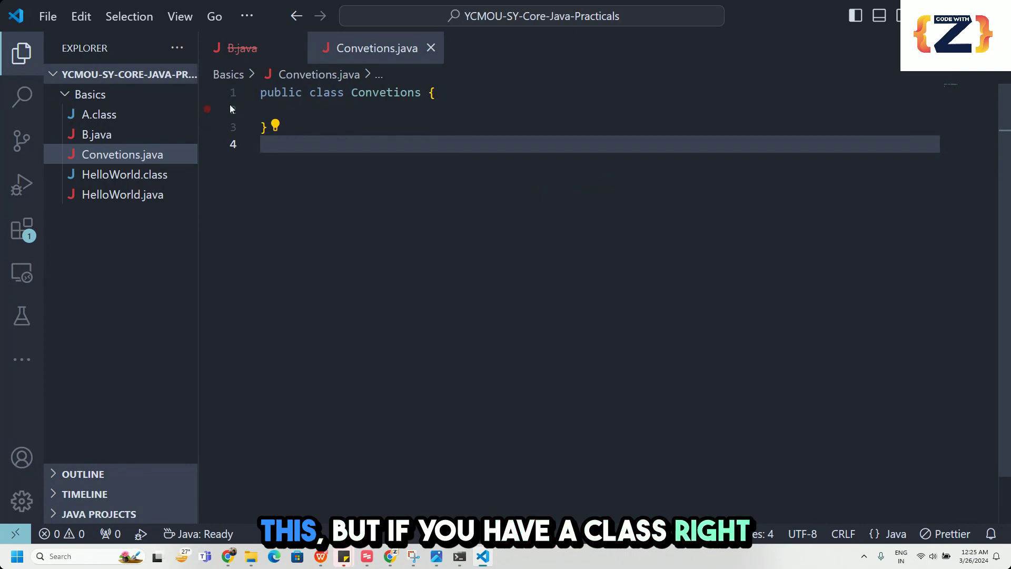
# Above the Convetions class, add the comment 'methods and variables --> camelCasing Convention'
pyautogui.click(260, 93)
pyautogui.press('Return')
pyautogui.press('Return')
pyautogui.press('Return')
pyautogui.press('Return')
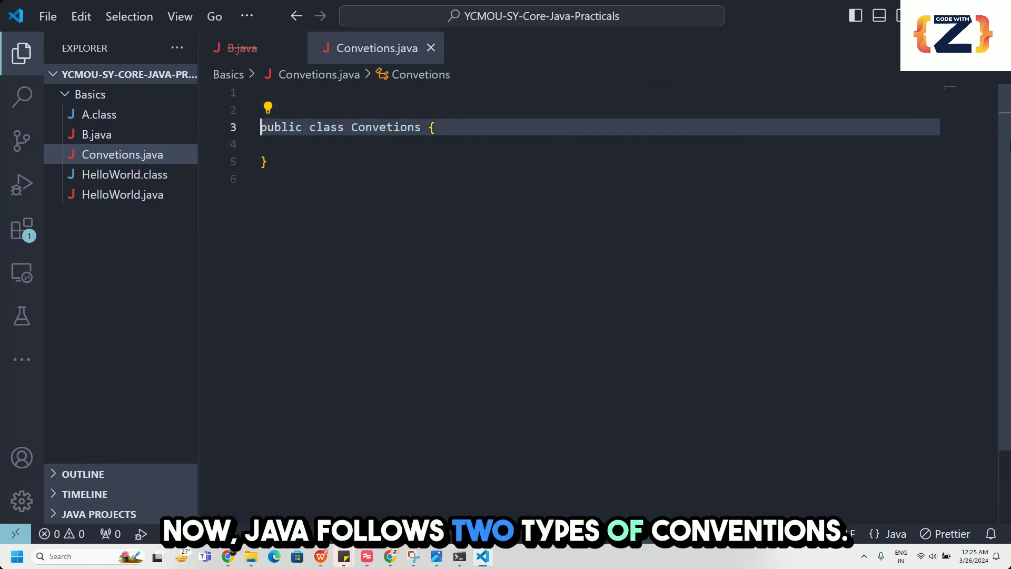
pyautogui.press('Up')
pyautogui.press('Up')
pyautogui.press('Up')
pyautogui.press('Up')
pyautogui.write('/')
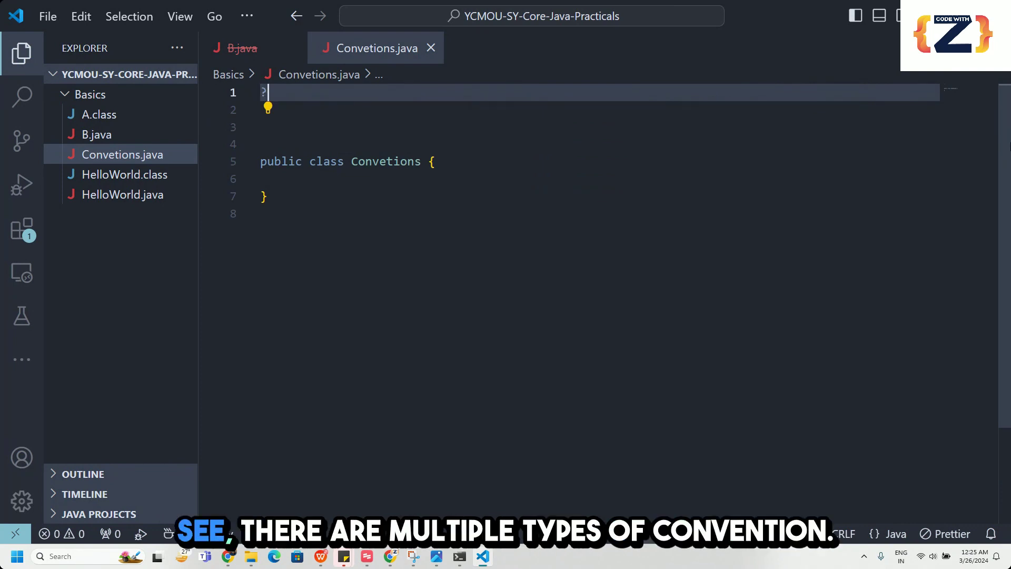
pyautogui.press('BackSpace')
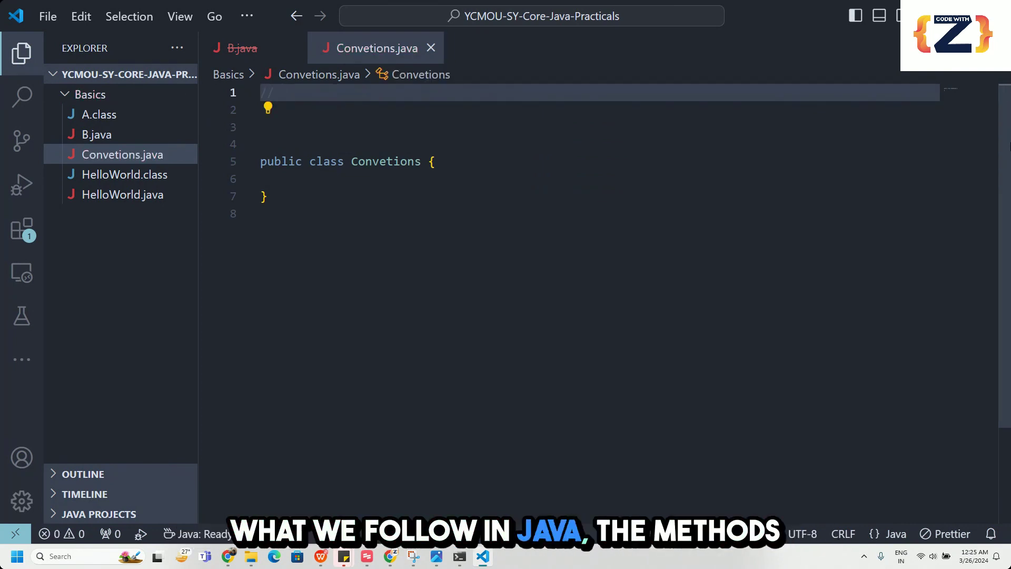
pyautogui.write('metho')
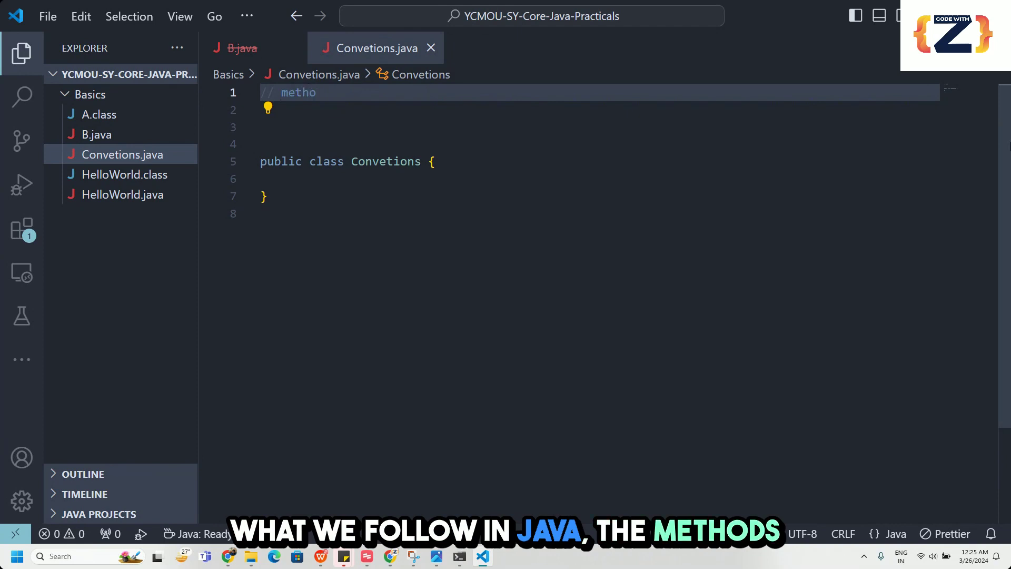
pyautogui.write('ds abn')
pyautogui.press('BackSpace')
pyautogui.press('BackSpace')
pyautogui.write('nd variables --')
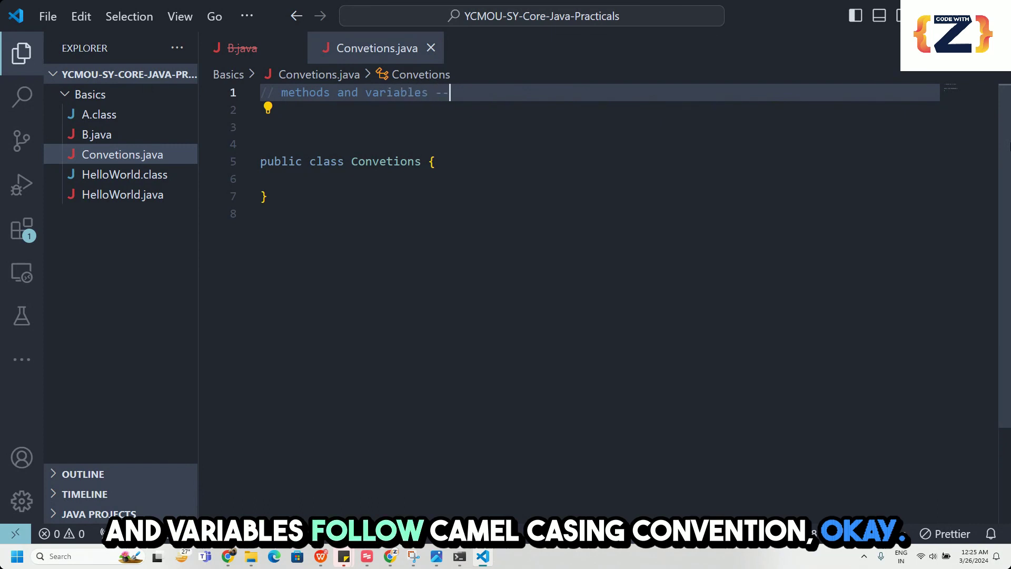
pyautogui.write('> ca')
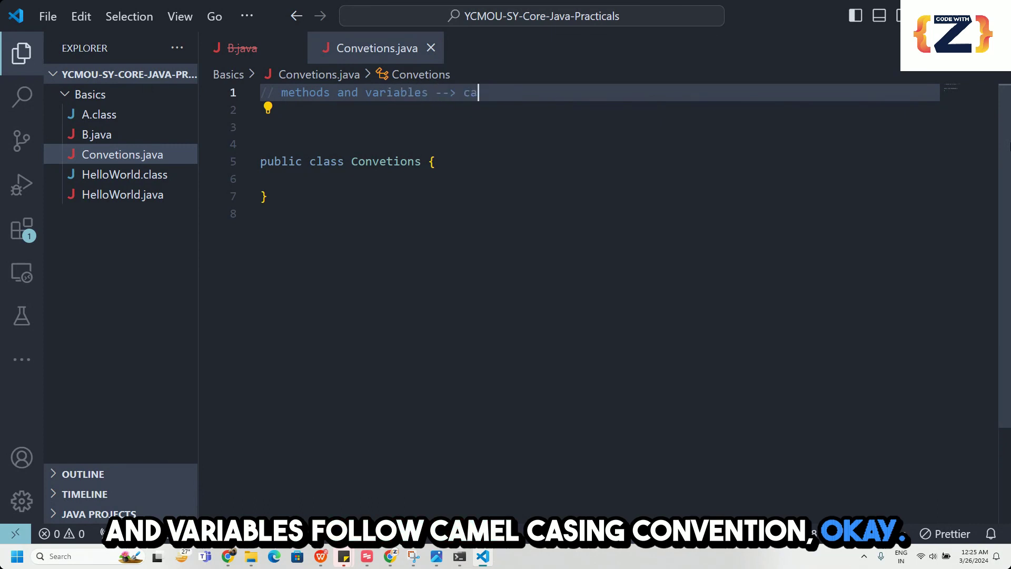
pyautogui.write('melCasing Convention')
# Add the comment 'Class and Interface --> PascalCasing' and begin a third line about class naming
pyautogui.press('Return')
pyautogui.write('Class and Interface --> PascalCa')
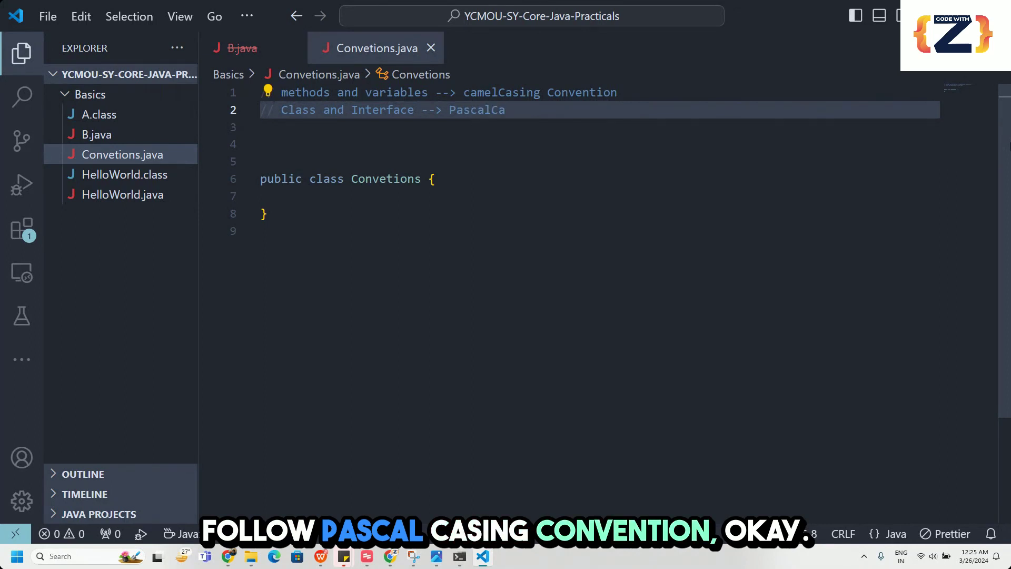
pyautogui.write('sing')
pyautogui.press('Return')
pyautogui.press('Return')
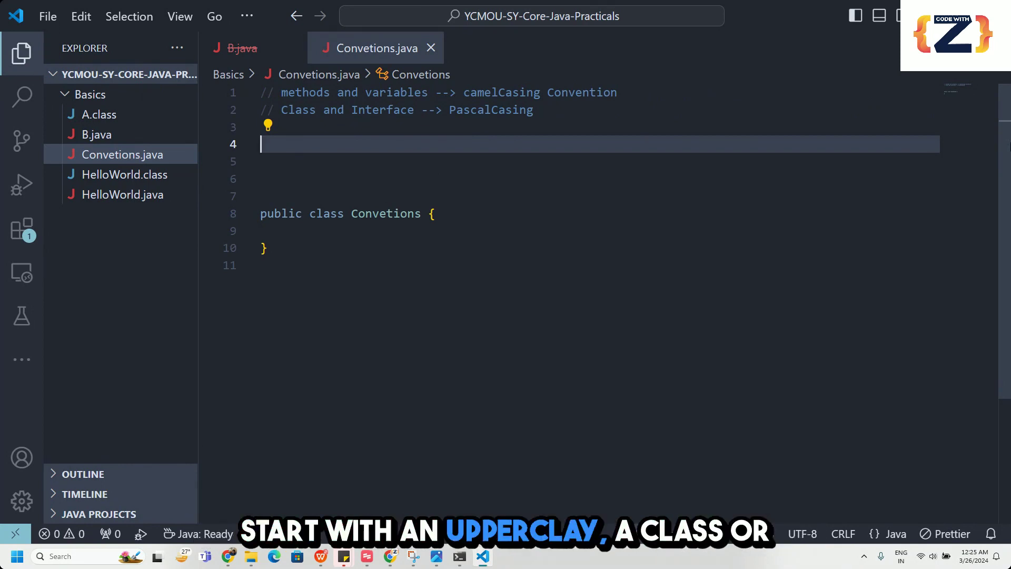
pyautogui.write('Class or I')
pyautogui.write('nterface will')
pyautogui.write('a')
pyautogui.write('alw')
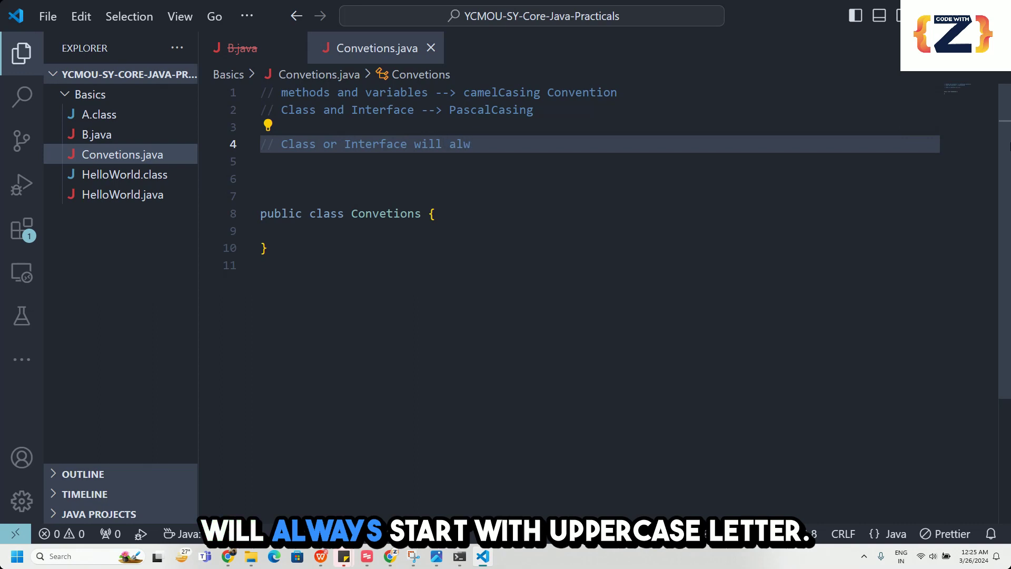